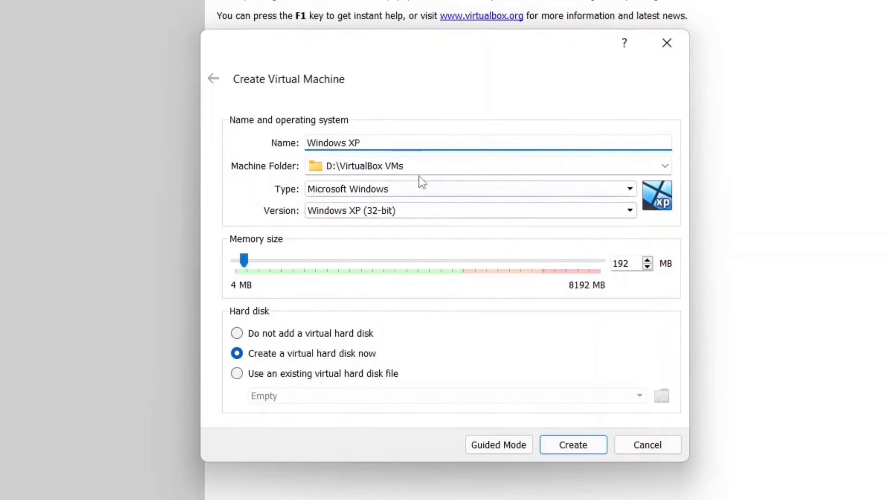
Choose Microsoft Windows, Windows XP (32-bit) as the OS and give the machine 2048 MB of memory.
left_click(415, 190)
left_click(401, 205)
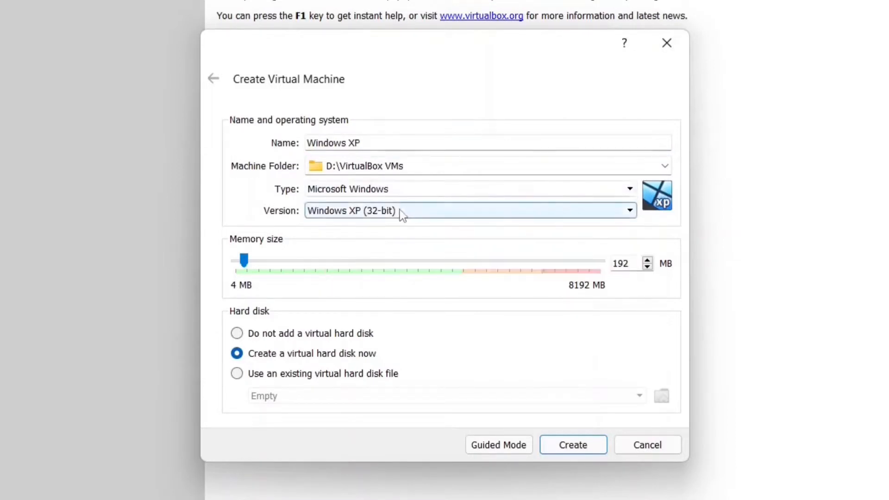
left_click(399, 211)
left_click(385, 309)
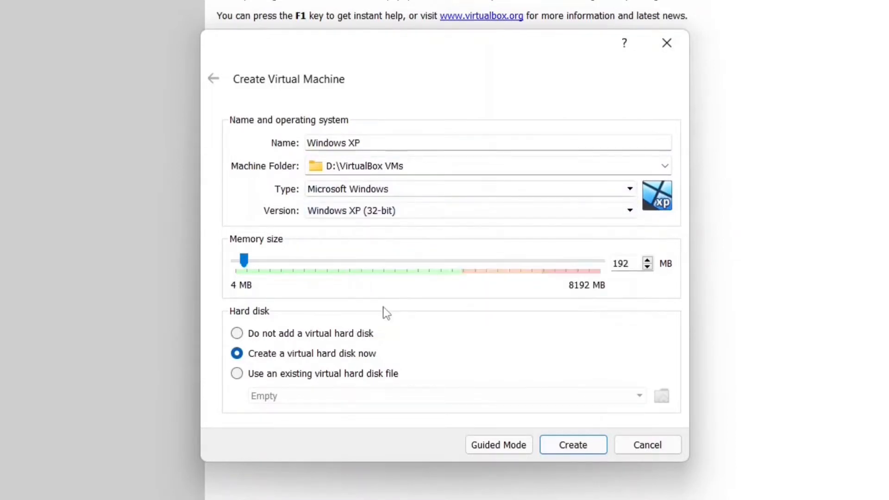
left_click_drag(627, 263, 607, 262)
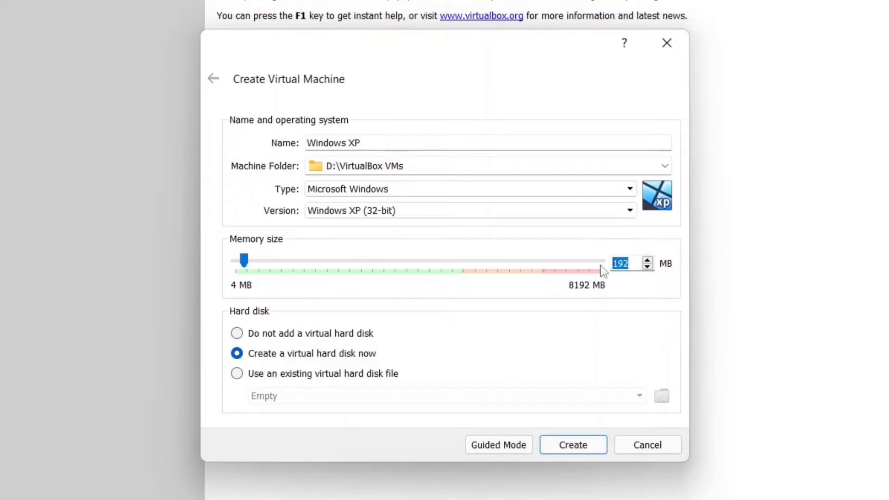
type("2048")
left_click(569, 450)
Size the new virtual hard disk at 21 GB and create the machine.
left_click_drag(619, 212, 604, 209)
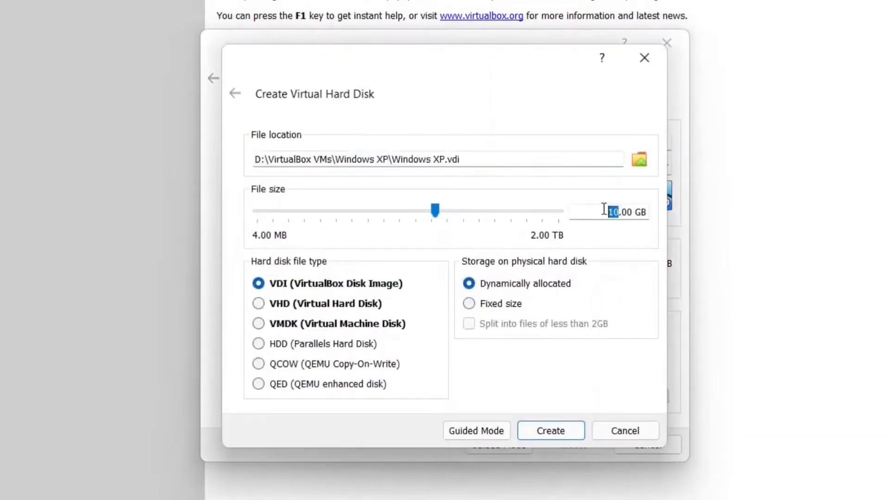
type("21")
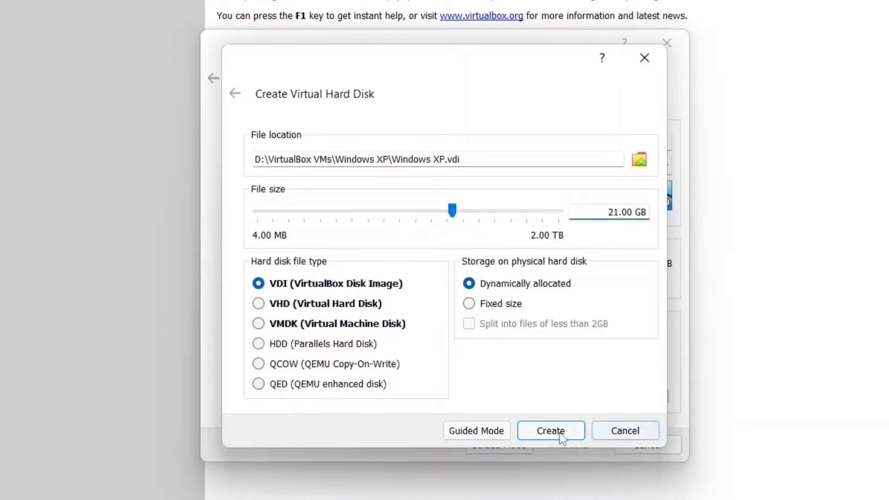
left_click(557, 436)
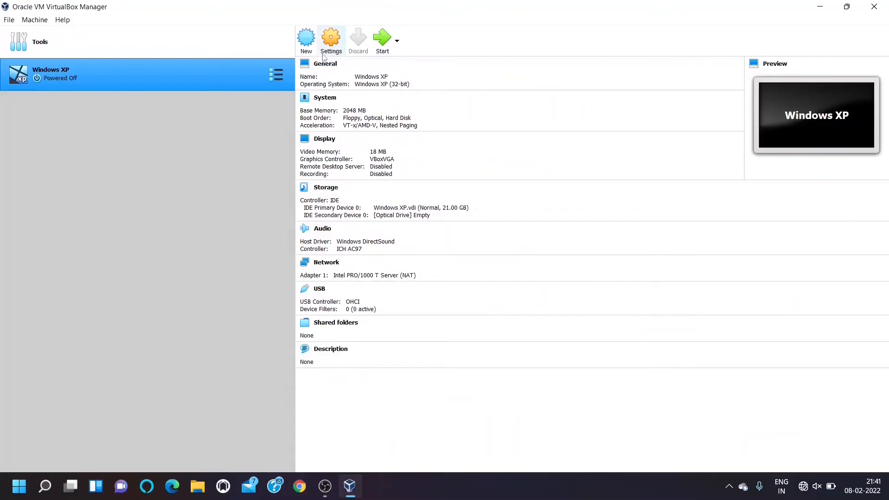
In the machine's System settings, keep the PIIX3 chipset and set the pointing device to PS/2 Mouse.
left_click(342, 49)
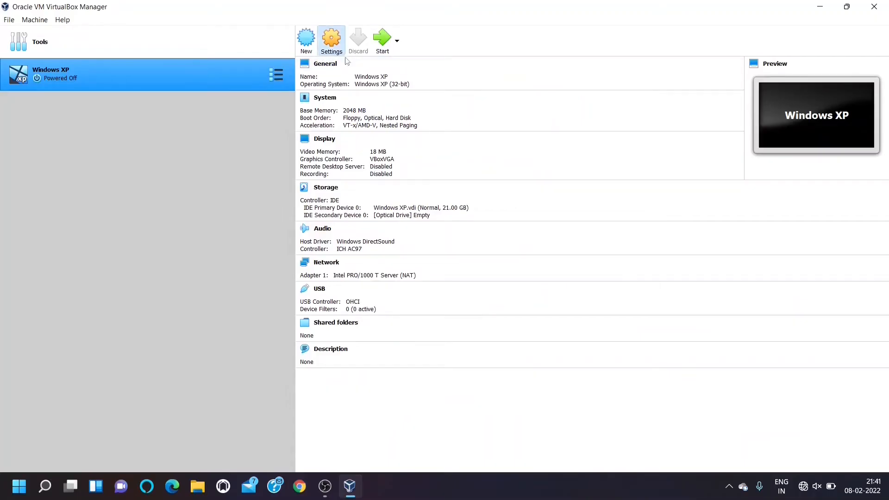
left_click(321, 149)
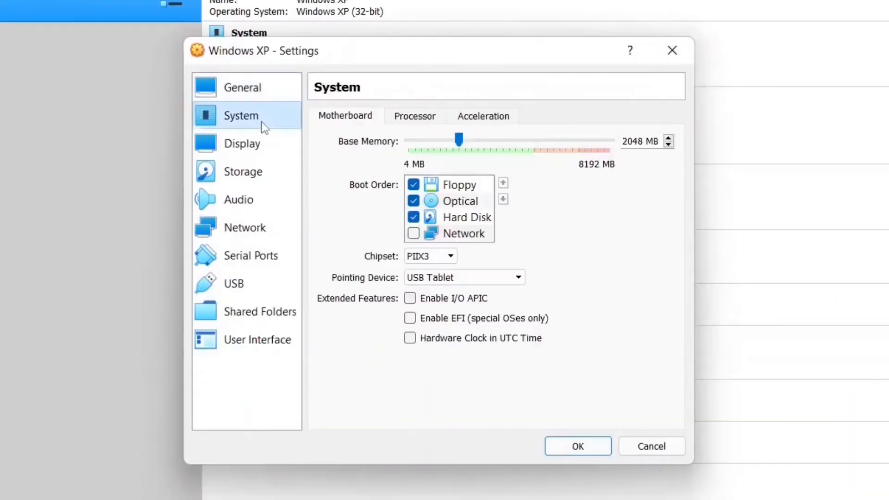
left_click(436, 257)
left_click(436, 260)
left_click(439, 278)
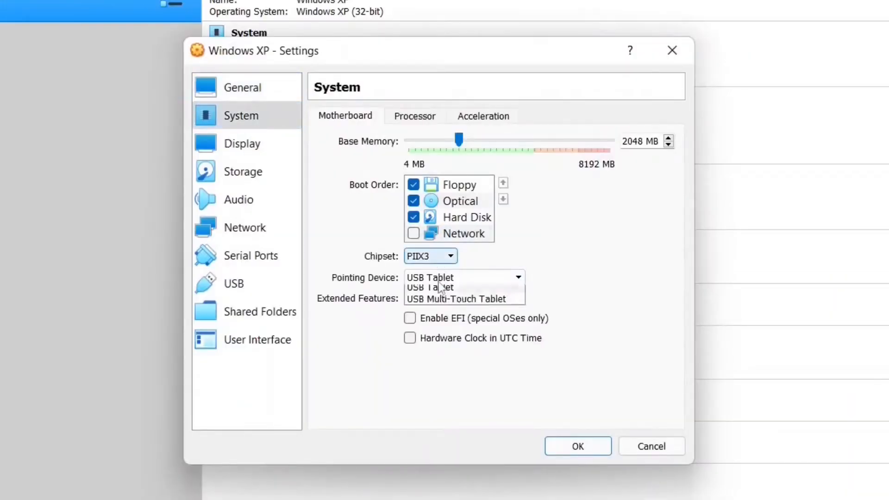
left_click(433, 290)
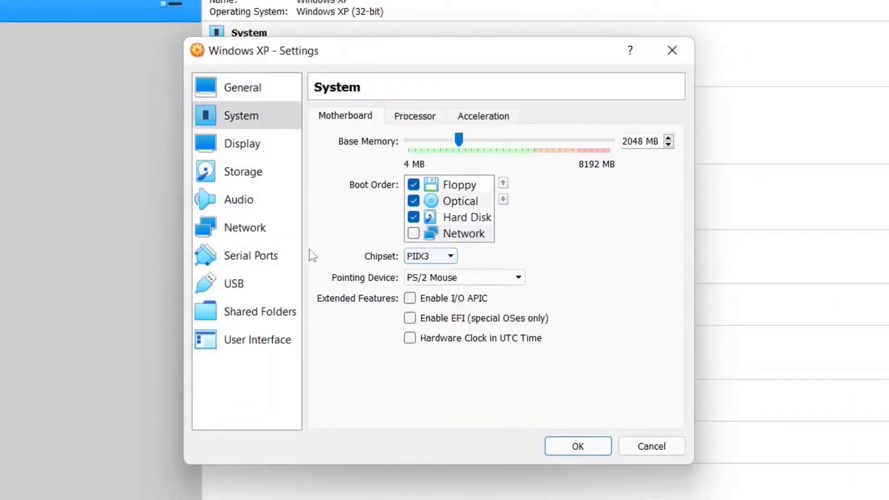
Raise video memory to 128 MB and enable 3D acceleration.
left_click(254, 149)
left_click(446, 138)
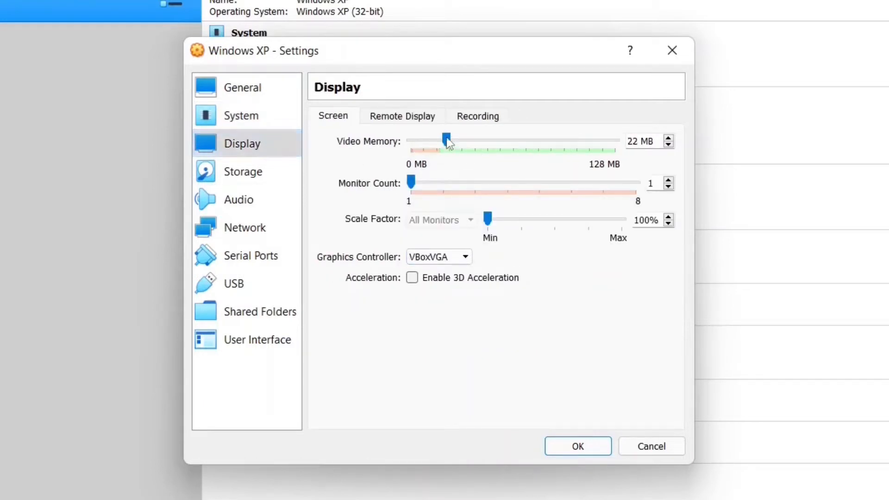
left_click_drag(446, 139, 615, 136)
left_click(425, 276)
Enable audio input, save the settings and start the Windows XP machine.
left_click(254, 171)
left_click(245, 190)
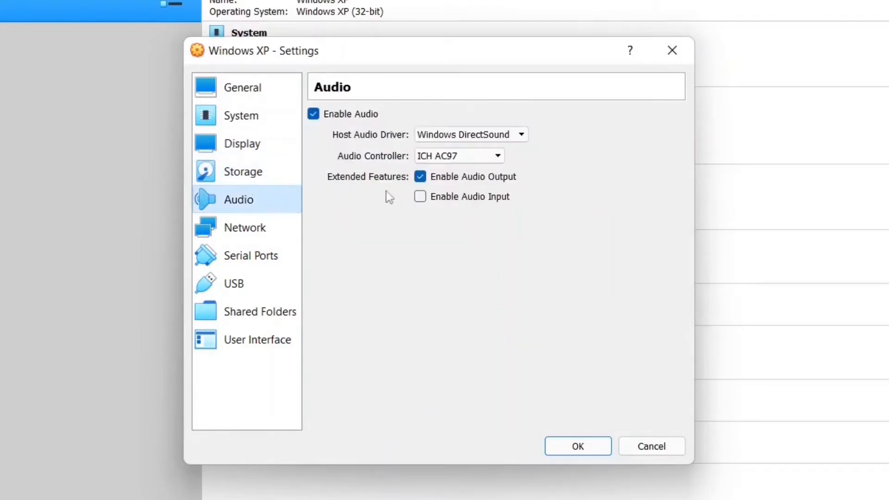
left_click(422, 198)
left_click(272, 256)
left_click(257, 287)
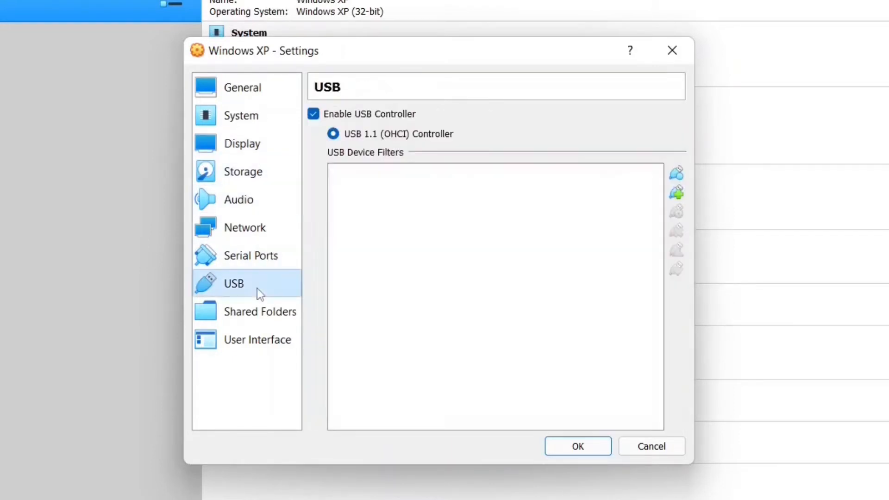
left_click(252, 312)
left_click(575, 452)
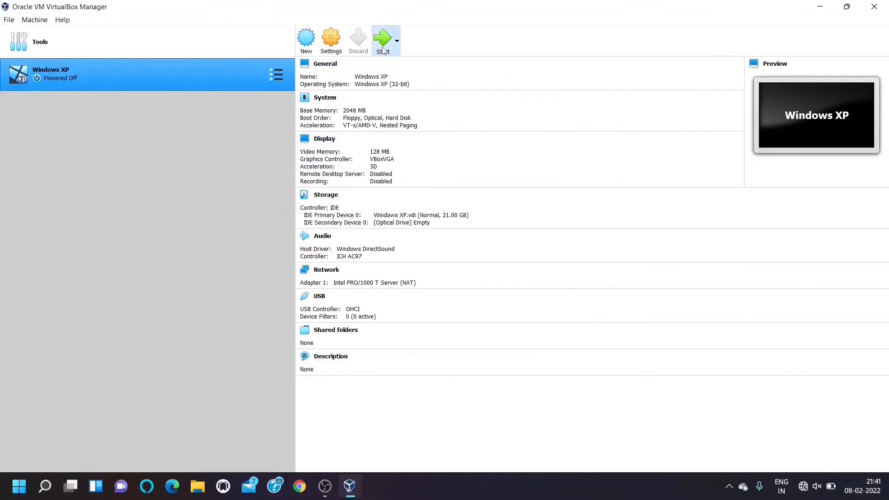
left_click(383, 48)
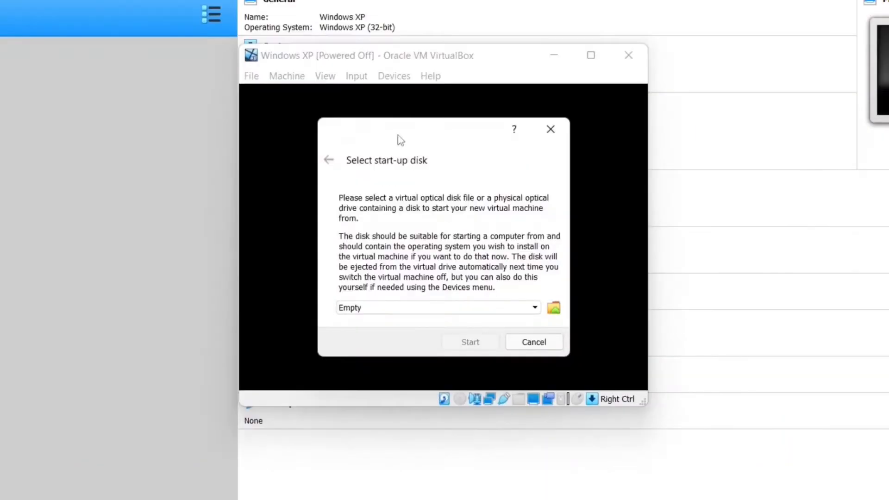
Add the Windows XP Professional SP3 ISO as the start-up disk and boot from it.
left_click(554, 308)
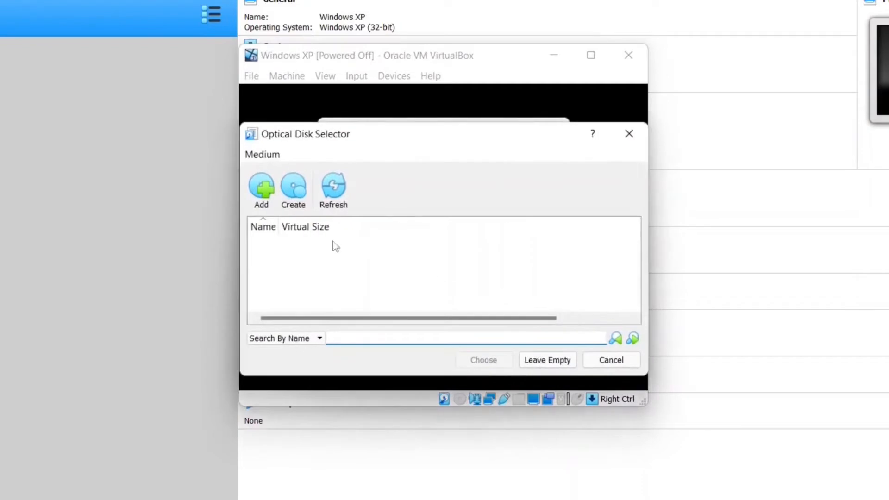
left_click(263, 203)
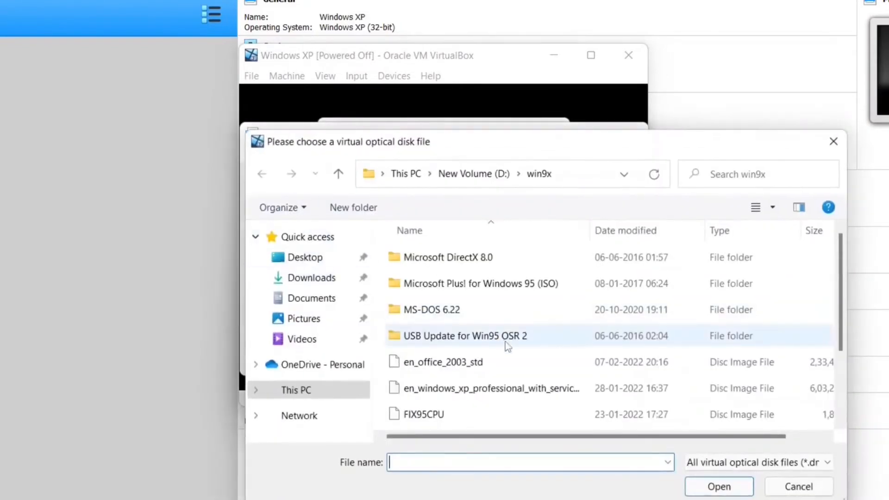
left_click(463, 388)
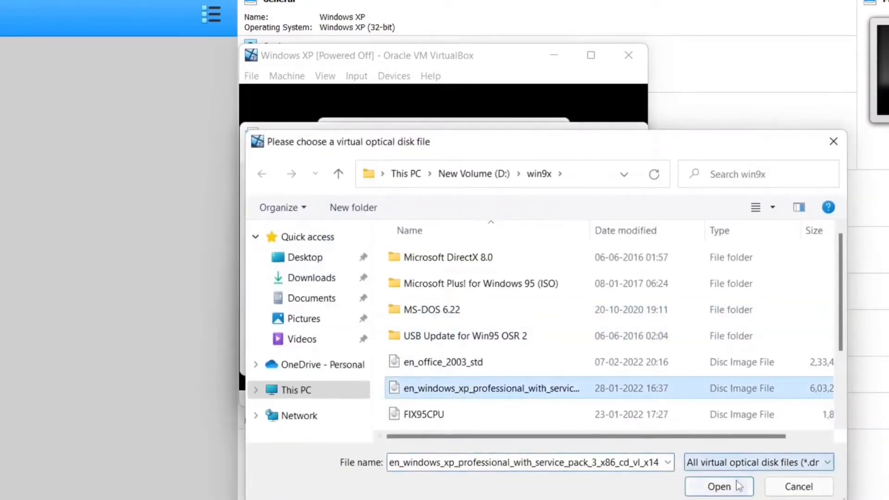
left_click(720, 485)
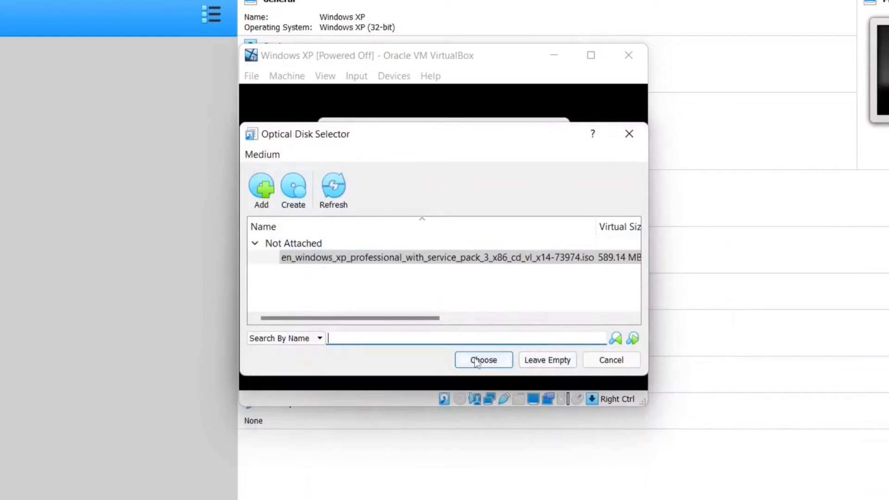
left_click(483, 359)
left_click(474, 339)
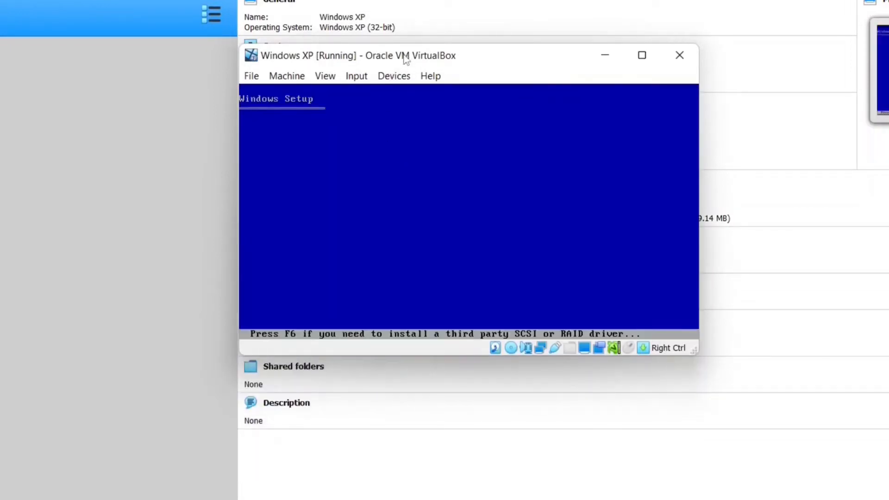
Begin Windows XP Setup and accept the licence agreement with F8.
left_click_drag(407, 57, 404, 61)
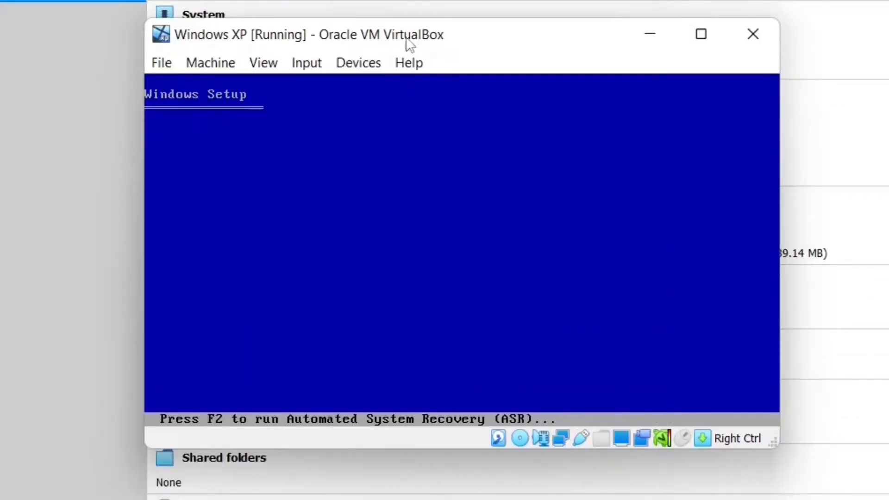
left_click_drag(405, 36, 398, 44)
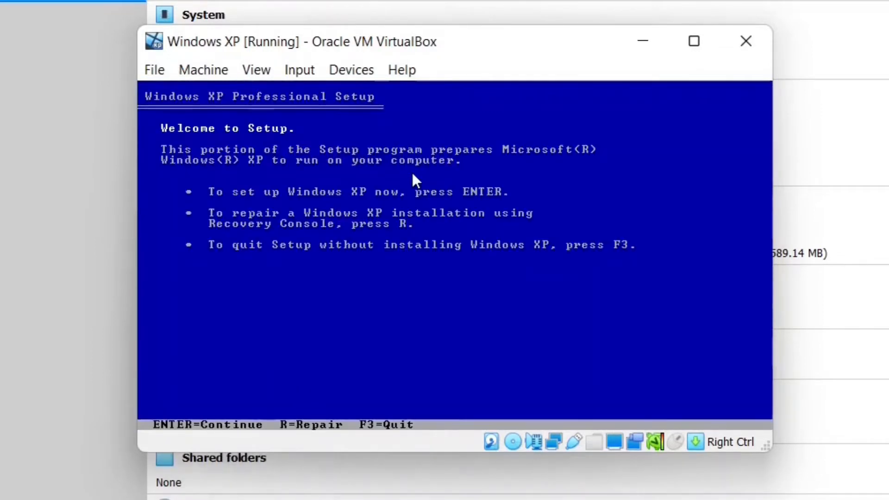
key("Return")
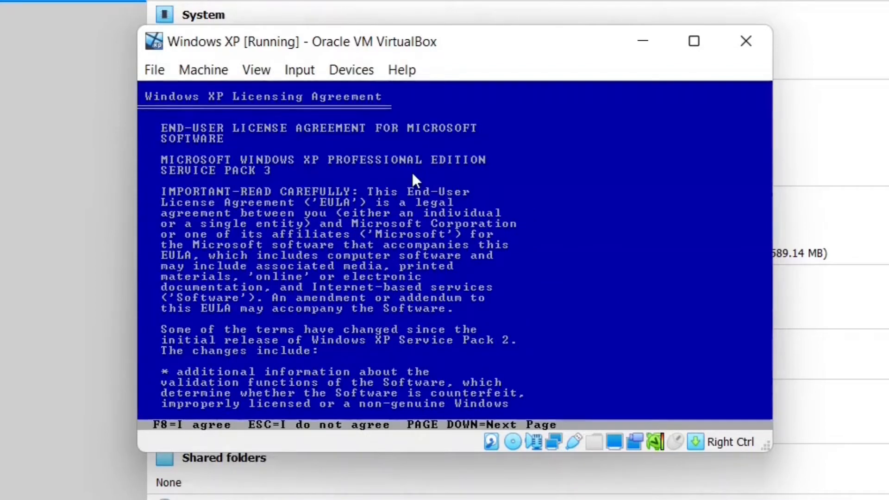
key("F8")
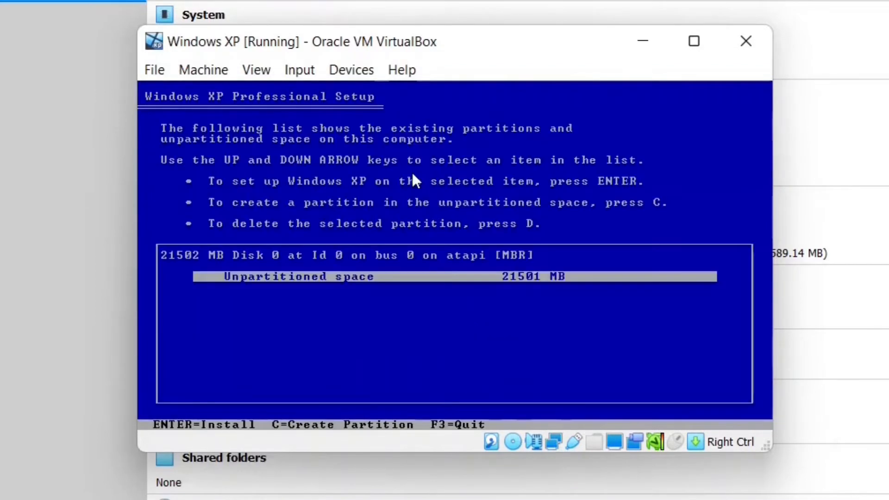
Create a 21493 MB partition and format it with quick NTFS.
key("c")
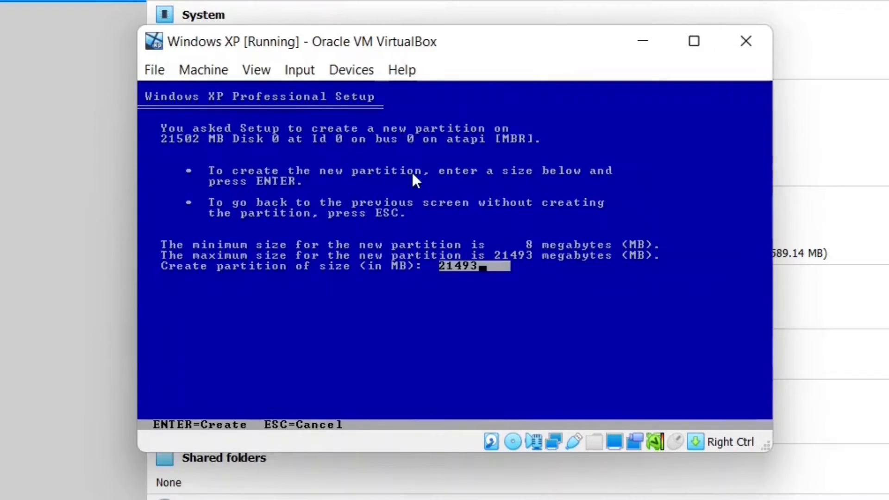
key("Return")
key("Return")
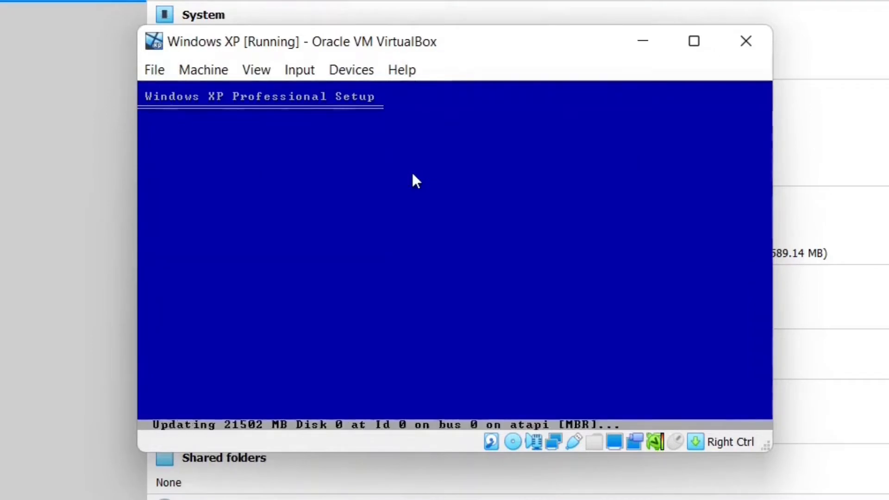
key("Up")
key("Up")
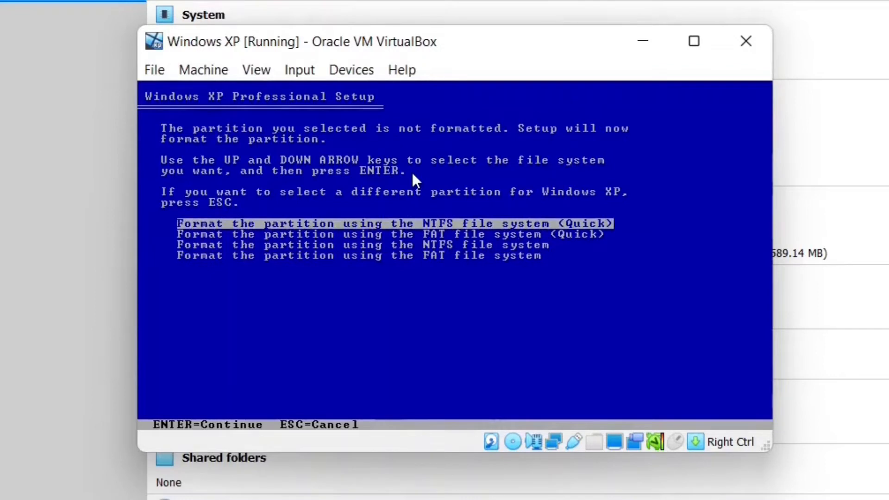
key("Return")
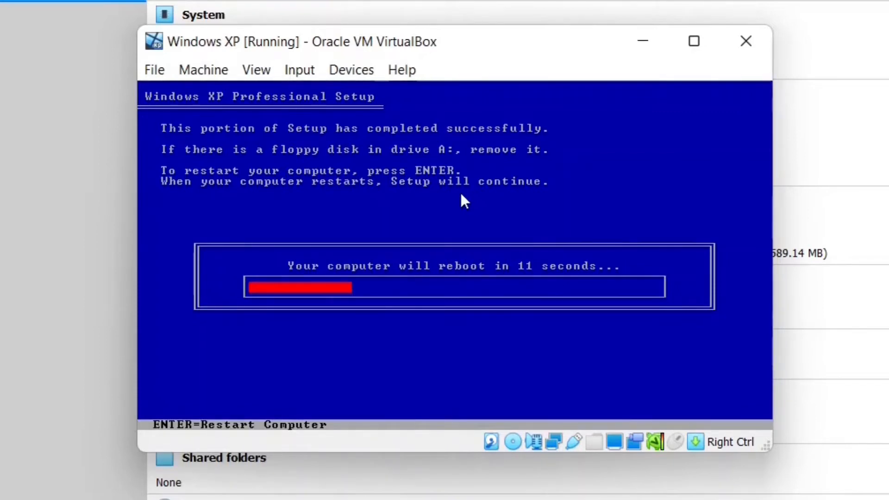
Restart the guest immediately once Setup finishes formatting and copying files.
key("Return")
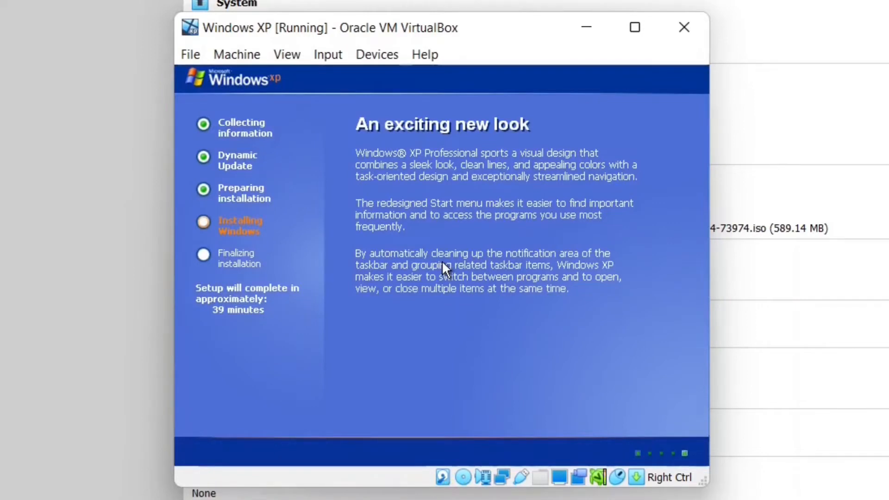
Accept default regional settings, enter the owner name and organization, then clear the suggested computer name.
left_click_drag(425, 37, 430, 36)
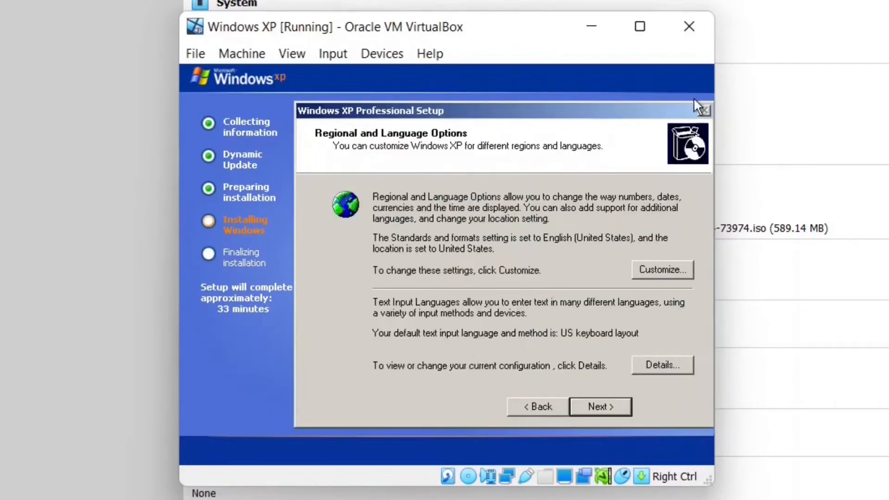
left_click(582, 405)
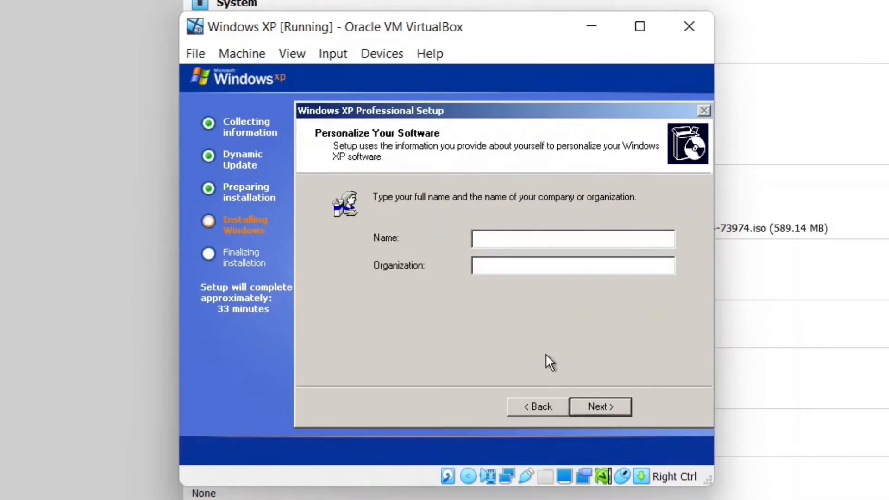
type("AGV VISUALS")
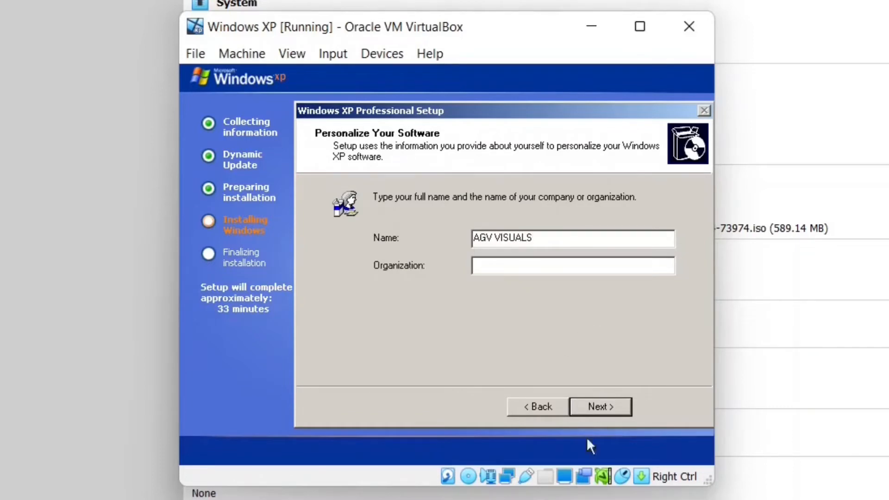
left_click(536, 268)
type("Youtube")
left_click(612, 399)
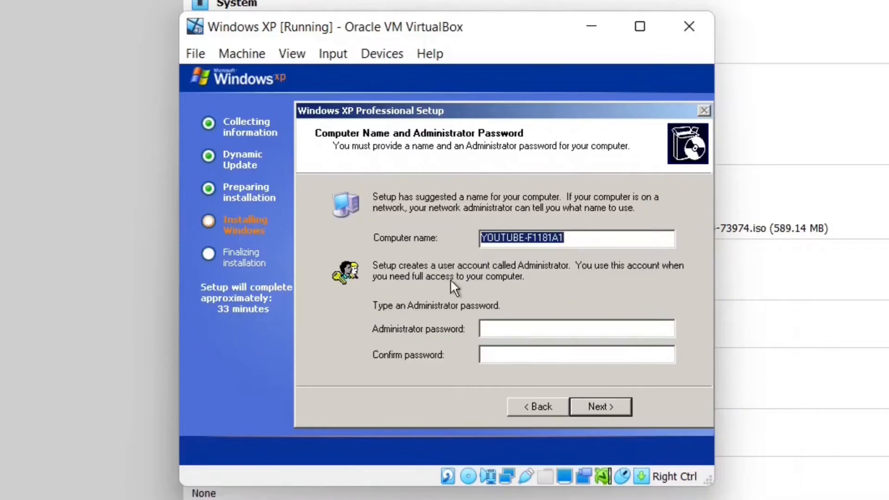
key("BackSpace")
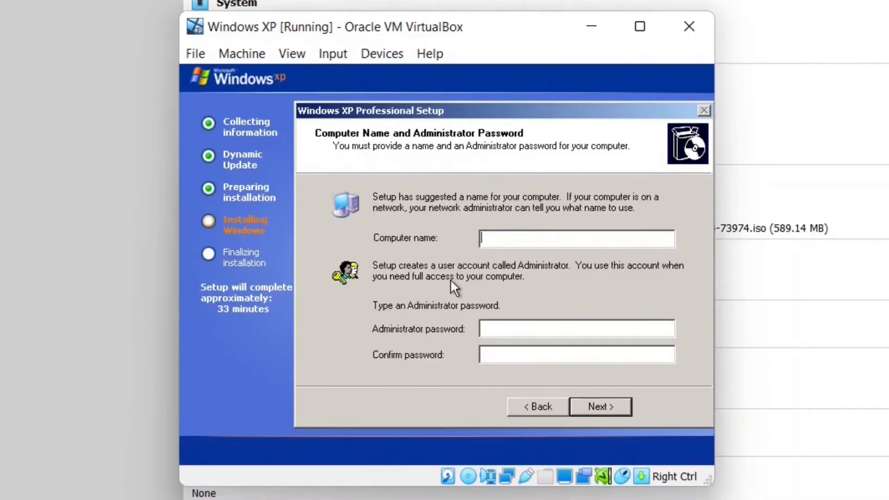
Name the computer WinXP-PC and enter and confirm the administrator password.
type("WinXP-Pc")
key("BackSpace")
type("C")
left_click(500, 323)
type("123")
left_click(508, 355)
type("12")
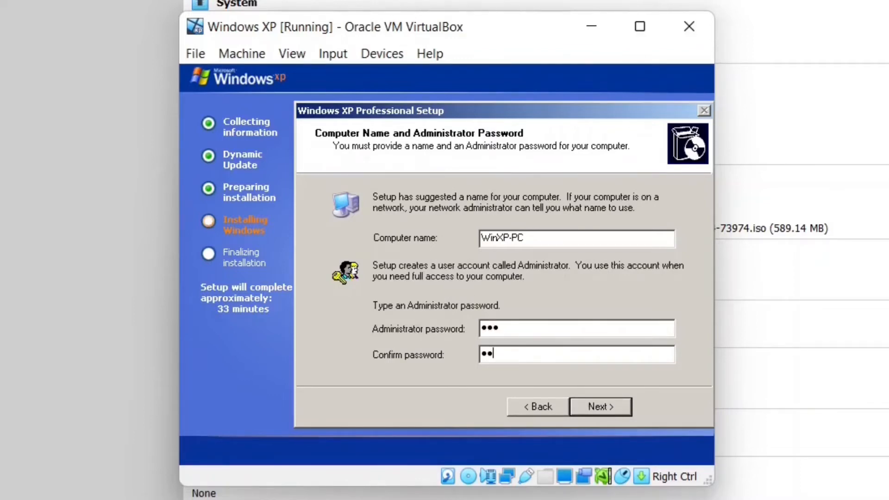
type("3")
left_click(581, 401)
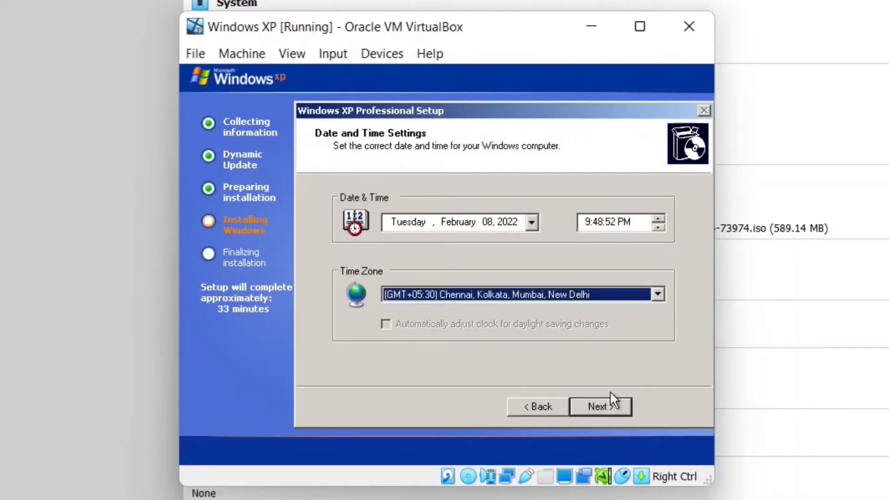
Accept the default date and time, typical network settings and default workgroup.
left_click(610, 397)
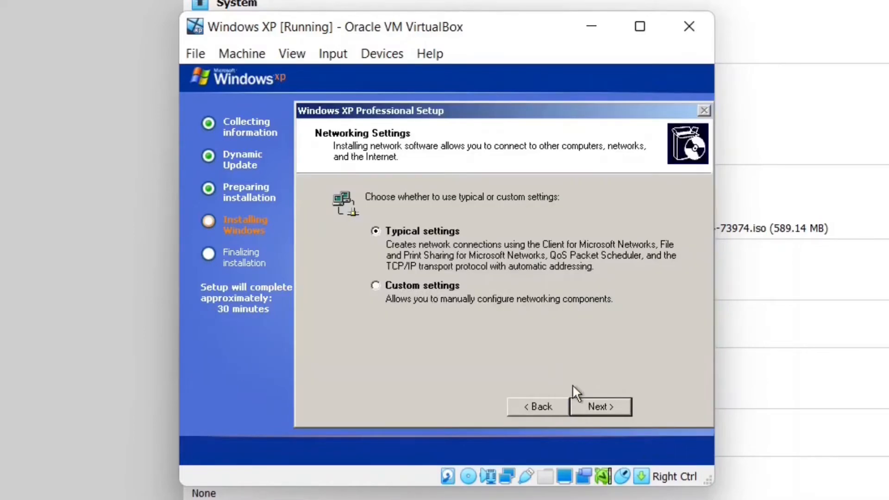
left_click(597, 407)
left_click(597, 407)
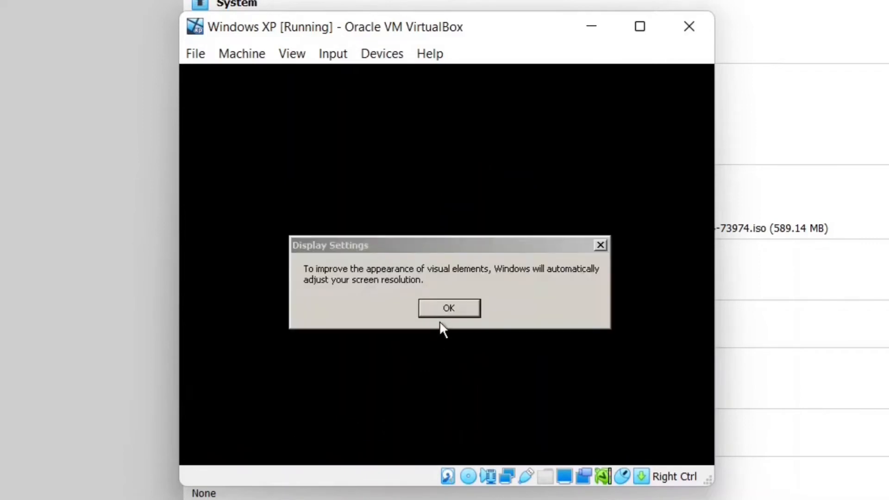
Let Windows adjust the screen resolution, keep it, and move the VM window back into place.
left_click(440, 312)
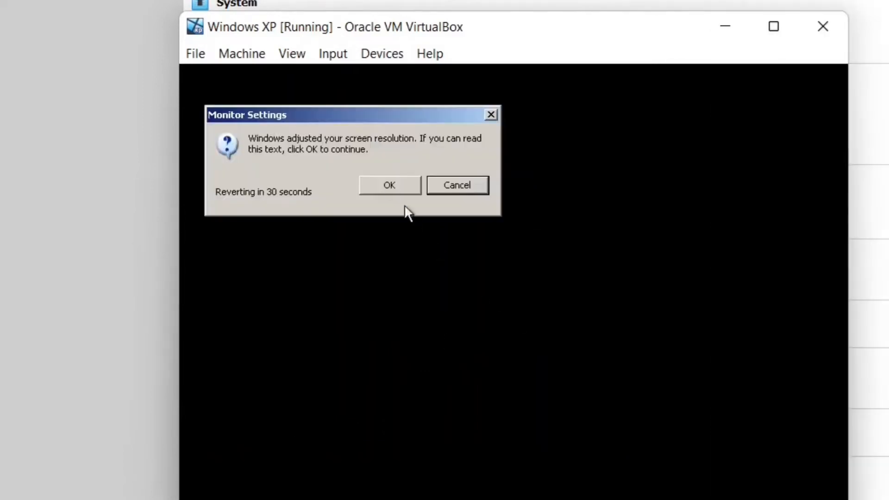
left_click(388, 185)
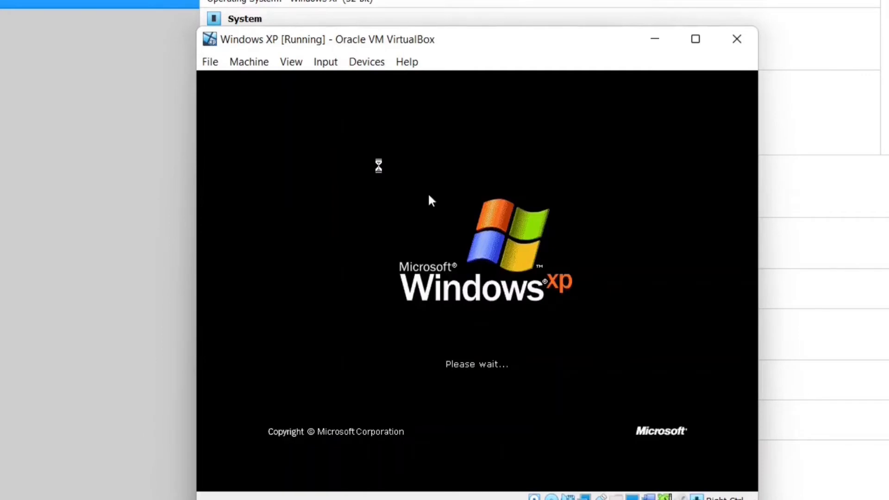
left_click_drag(457, 41, 435, 26)
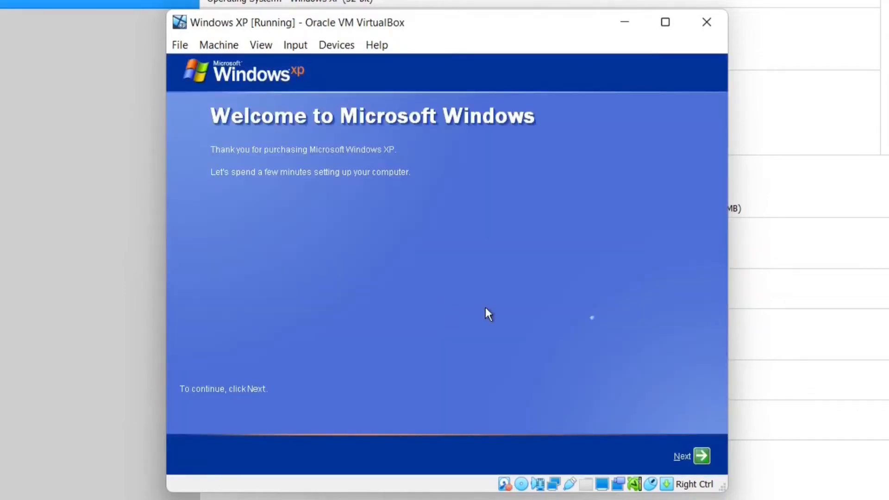
Turn on automatic updates, skip the internet check and decline Microsoft registration.
left_click(700, 456)
left_click(353, 224)
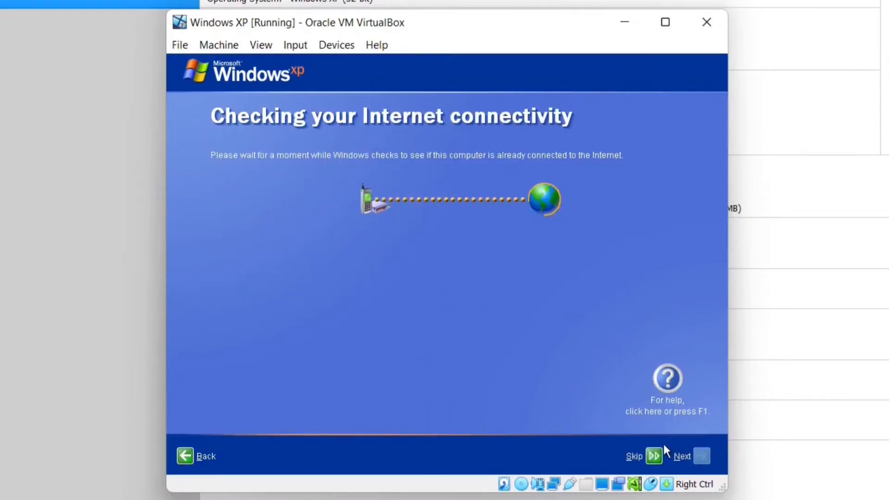
left_click(657, 453)
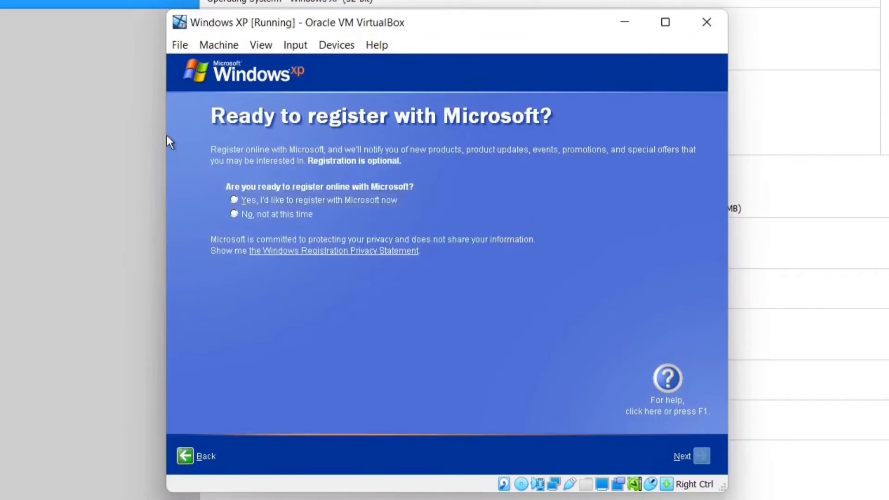
left_click(262, 213)
left_click(702, 457)
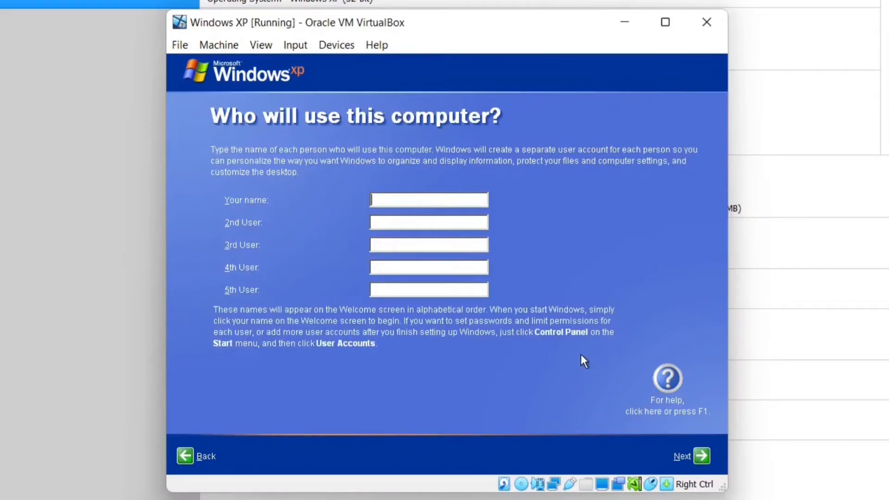
Enter the user's name for the account and finish the welcome setup.
type("AGV VISUALS")
left_click(701, 457)
left_click(702, 457)
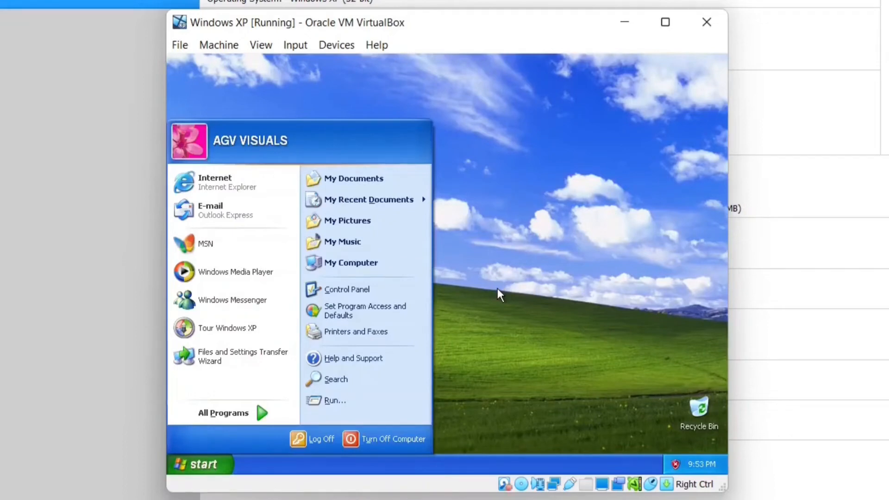
Close the XP Start menu and bring up the VirtualBox Devices menu.
left_click(498, 289)
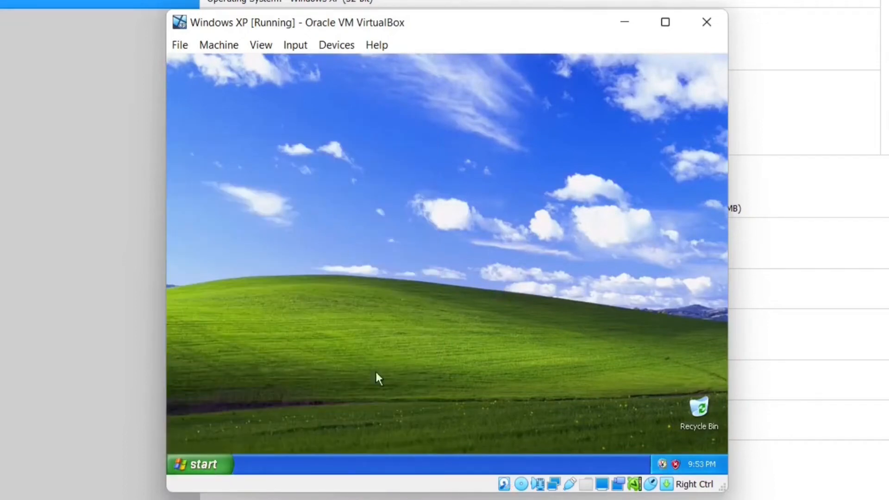
left_click(188, 463)
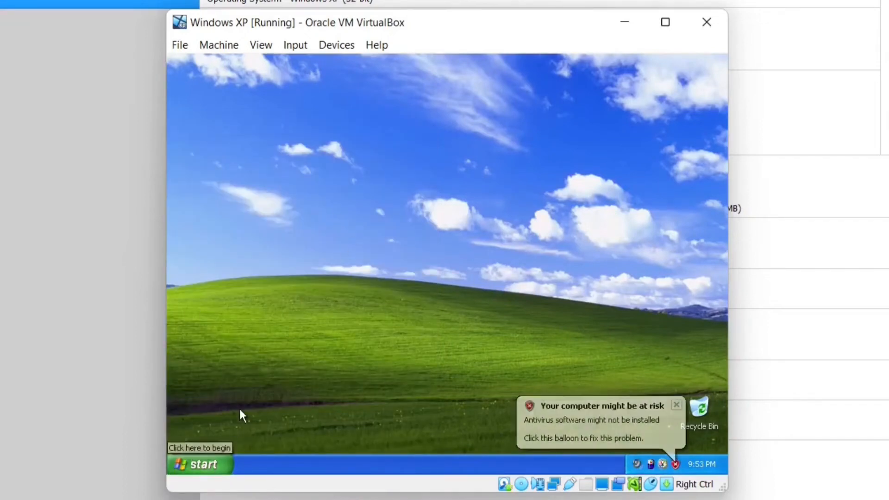
left_click(359, 83)
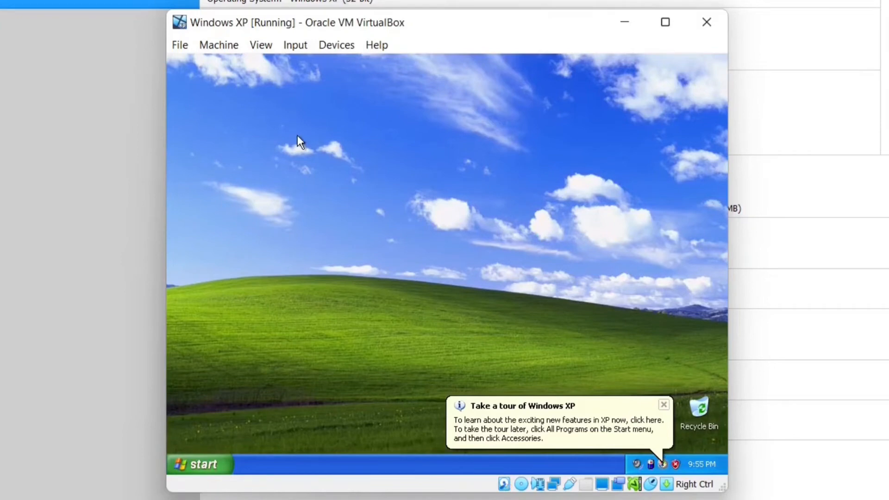
left_click(331, 43)
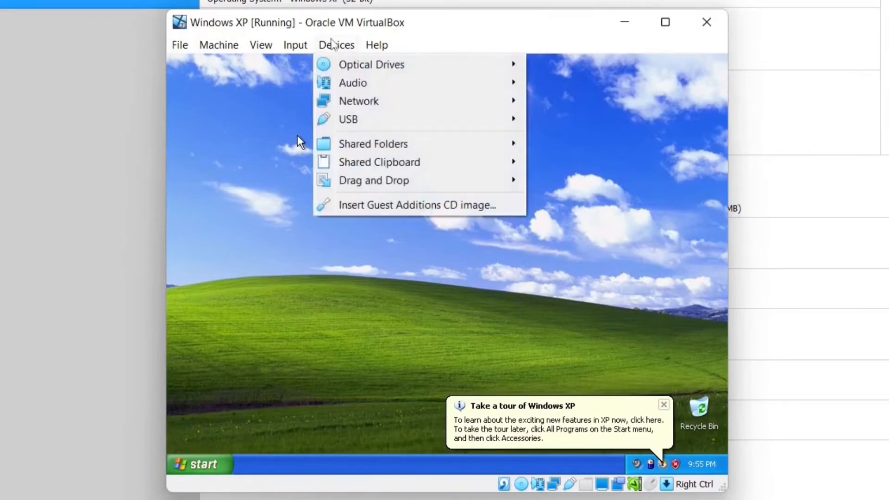
Insert the Guest Additions CD image and launch its setup from the VirtualBox Guest Additions (D:) drive in My Computer.
left_click(376, 207)
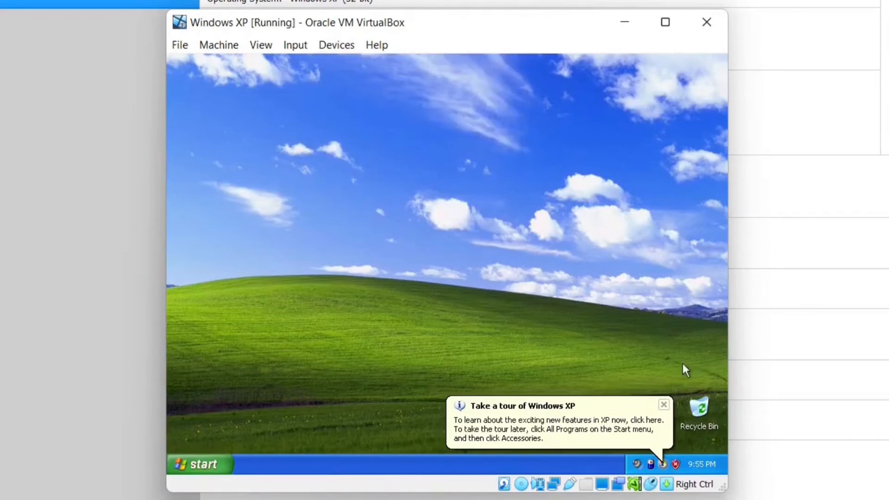
left_click(664, 405)
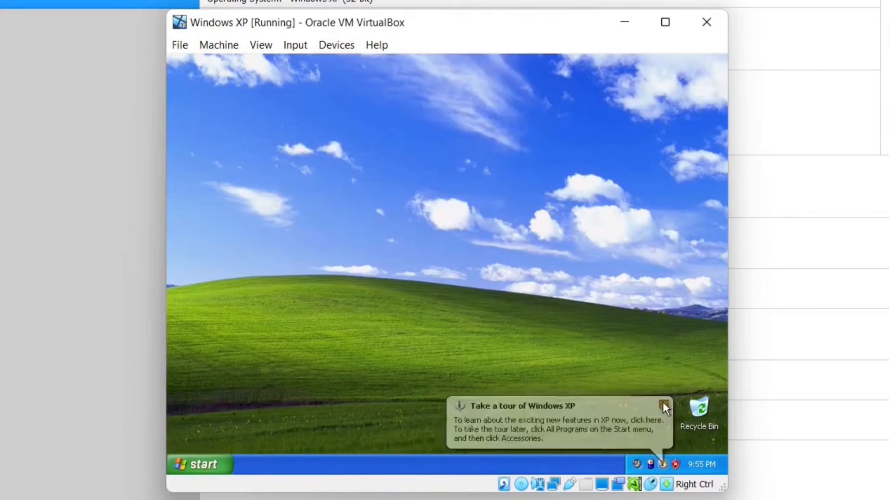
left_click(215, 455)
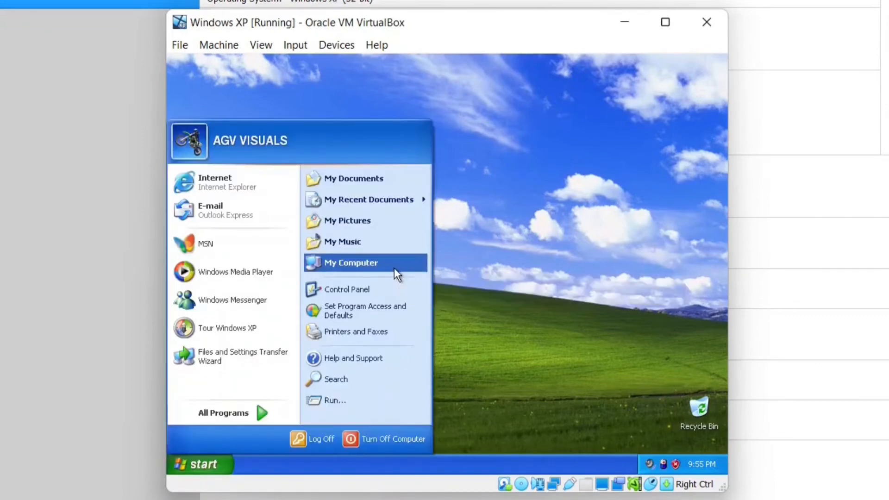
left_click(393, 264)
left_click(388, 307)
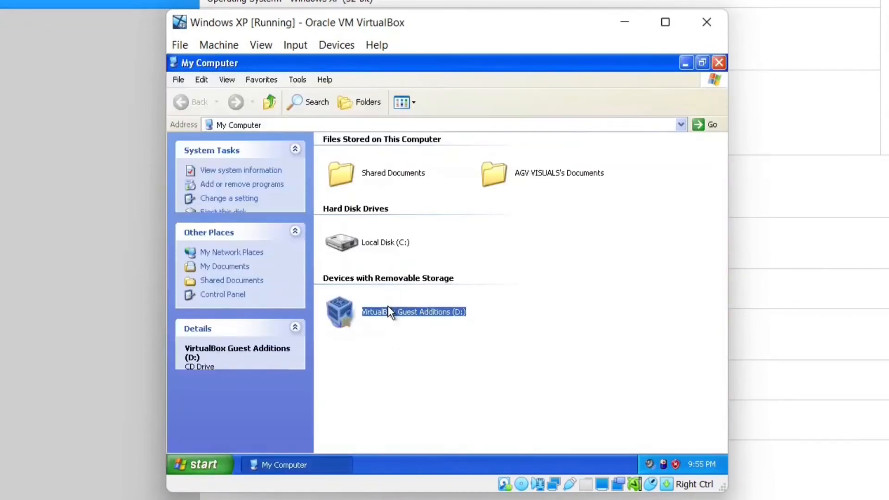
double_click(388, 312)
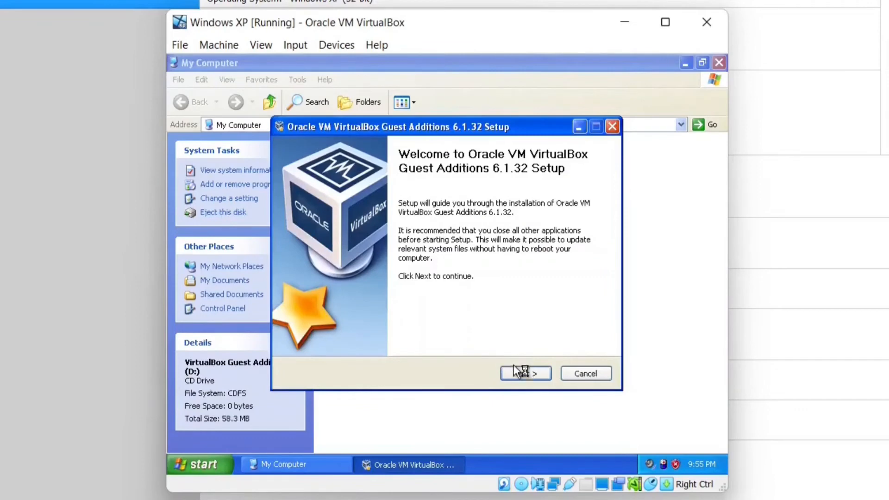
Install Guest Additions 6.1.32 to the default location, allow each driver warning, and reboot now.
left_click(513, 365)
left_click(513, 365)
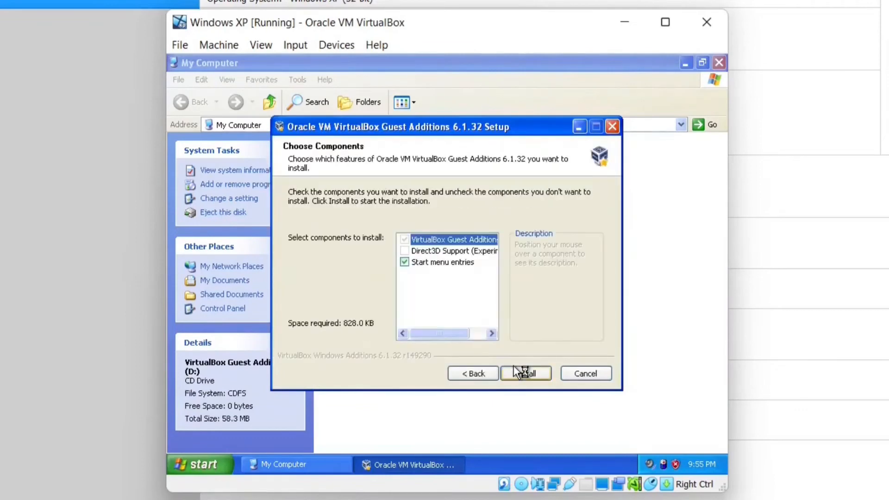
left_click(513, 366)
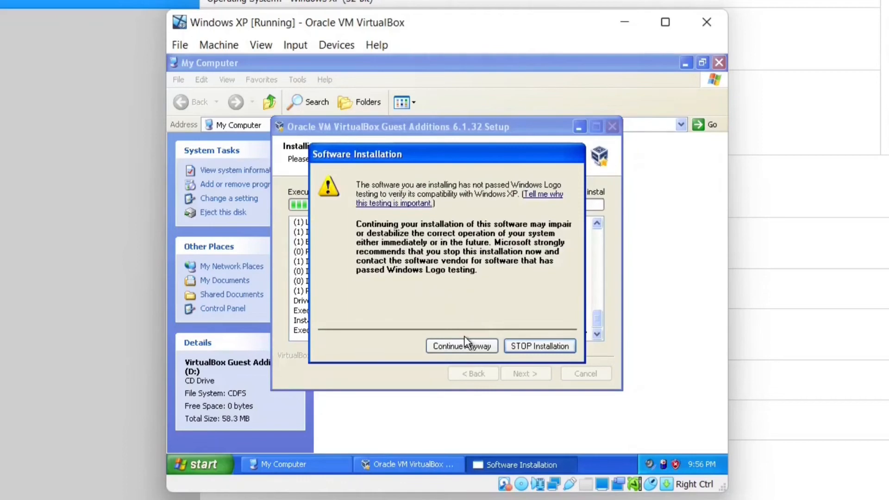
left_click(461, 345)
left_click(463, 341)
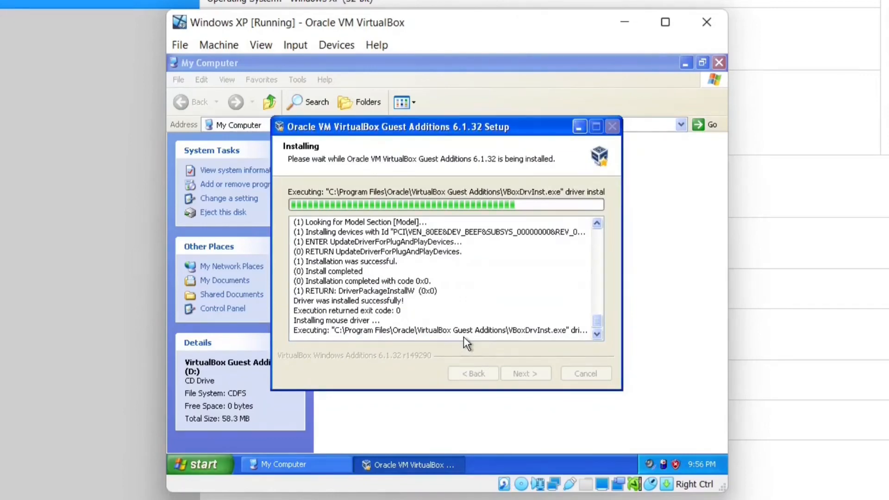
left_click(462, 341)
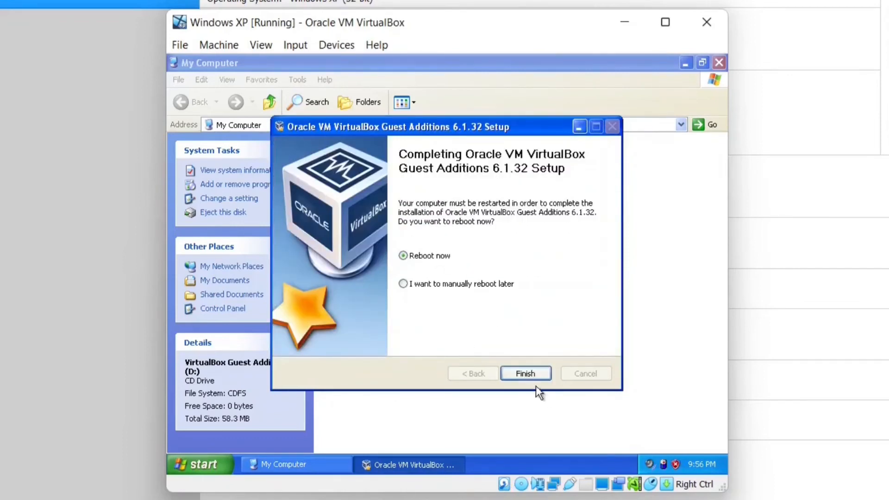
left_click(526, 376)
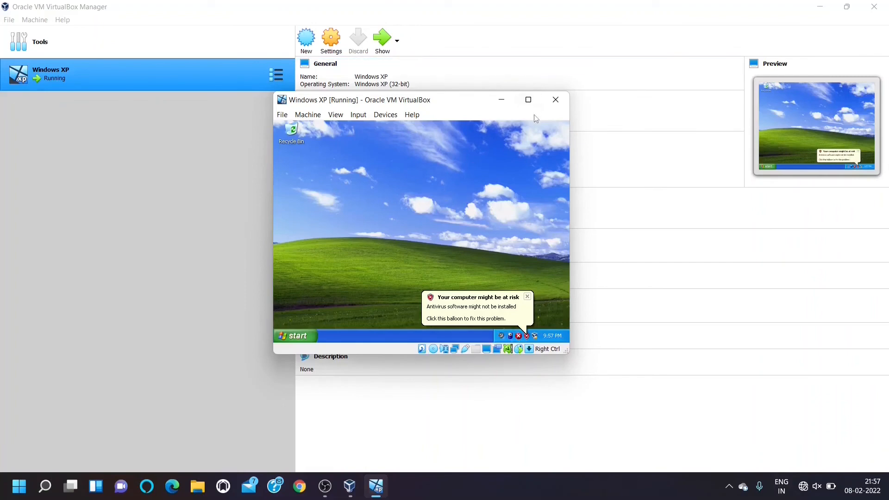
Maximize the VM window and switch the XP guest to Full-screen Mode.
left_click(528, 99)
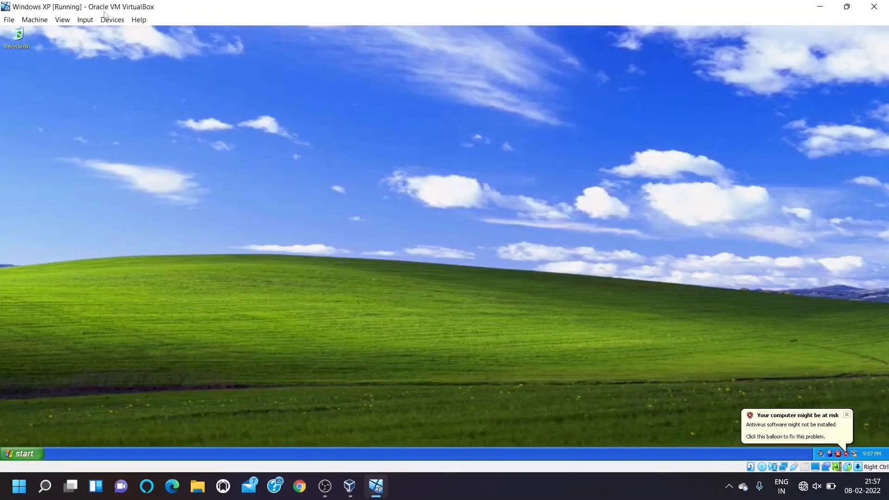
left_click(63, 21)
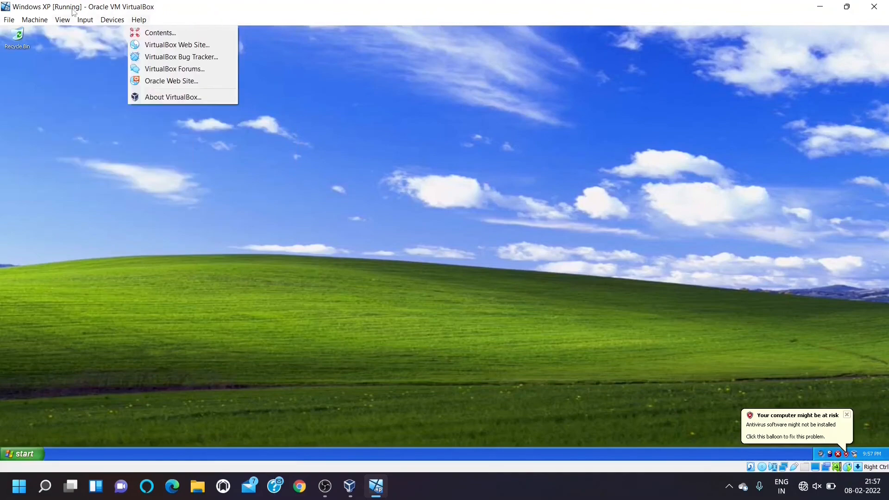
left_click(85, 34)
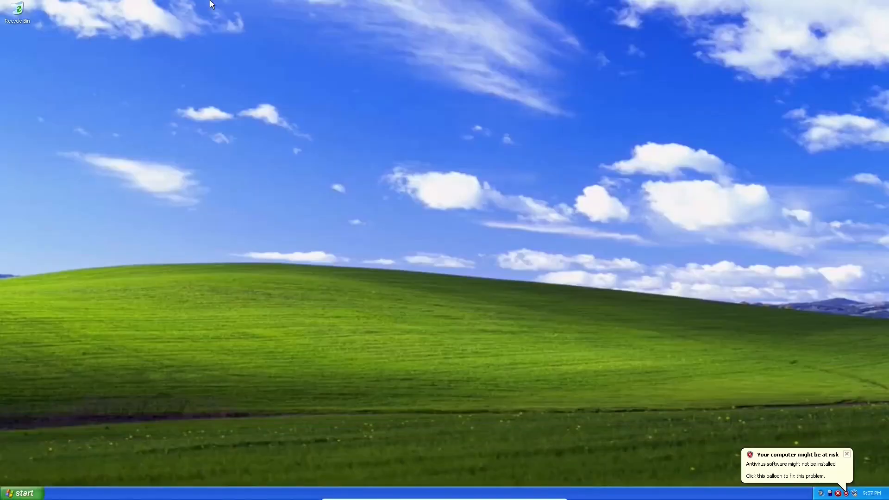
right_click(209, 4)
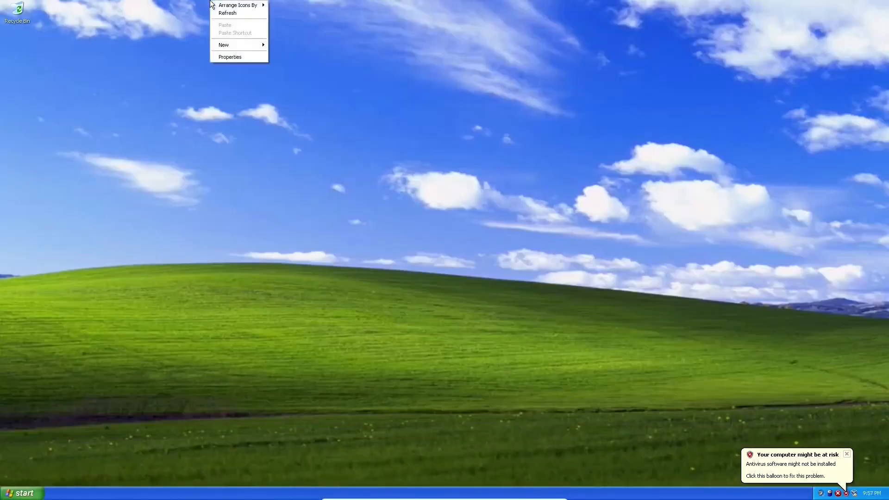
Open Display Properties from the desktop and bring up the Appearance Effects dialog.
left_click(226, 17)
right_click(215, 10)
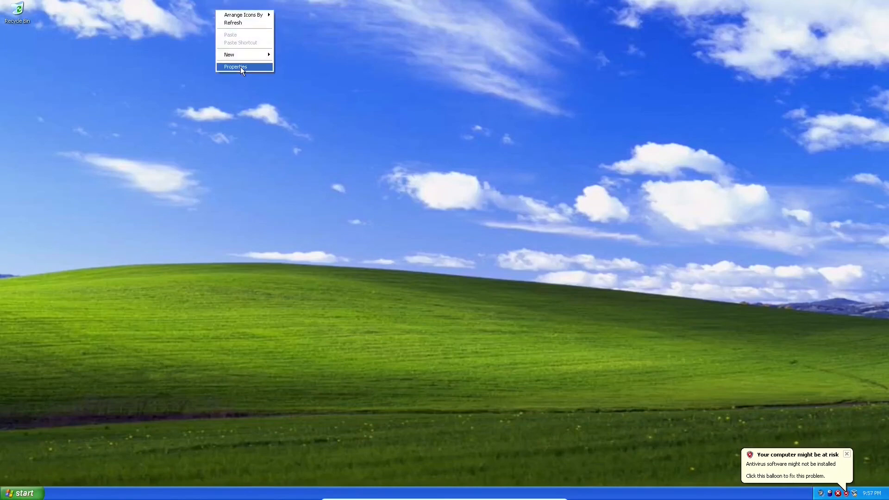
left_click(241, 67)
left_click_drag(170, 47, 254, 90)
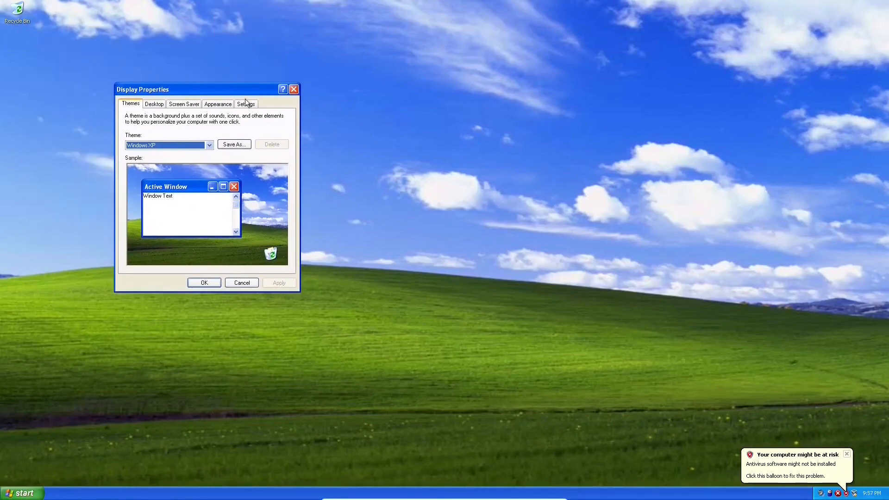
left_click(184, 104)
left_click(215, 105)
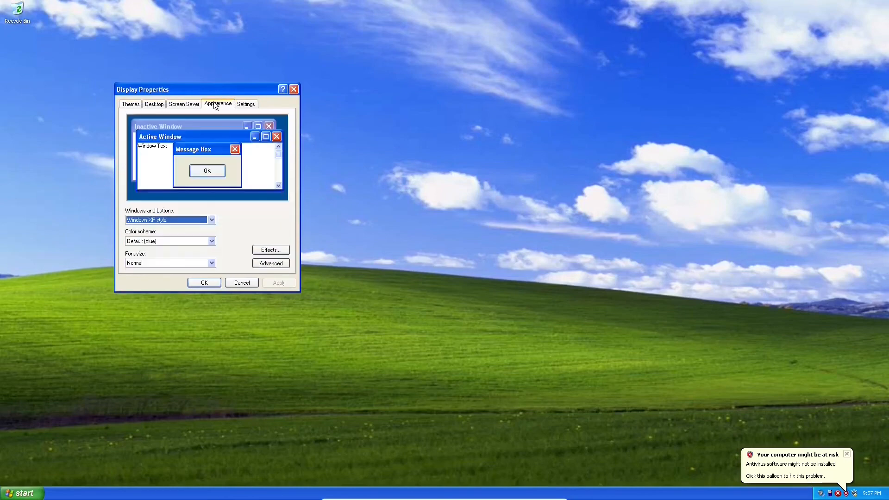
left_click(266, 253)
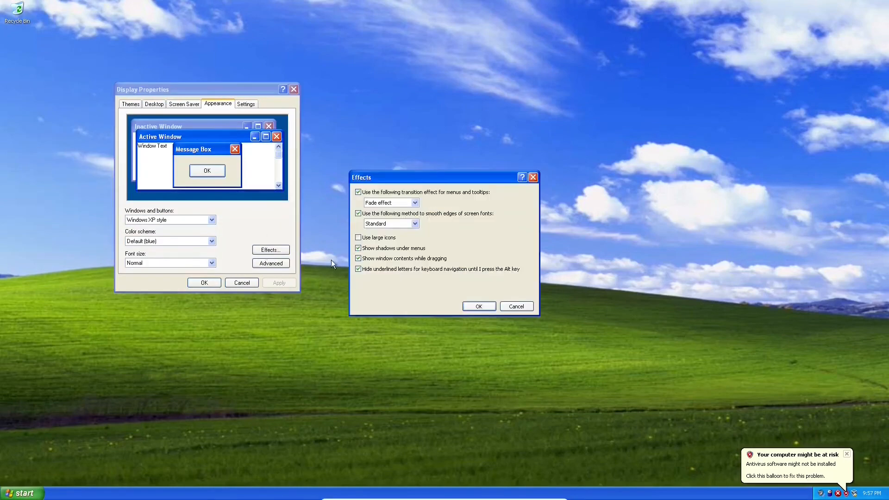
Choose Scroll menu transitions and ClearType font smoothing, then apply the appearance changes.
left_click(392, 202)
left_click(384, 217)
left_click(388, 224)
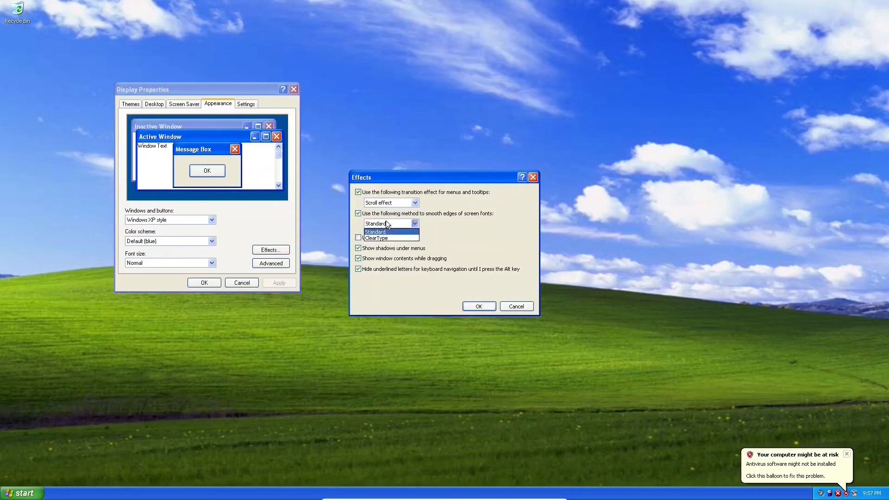
left_click(377, 238)
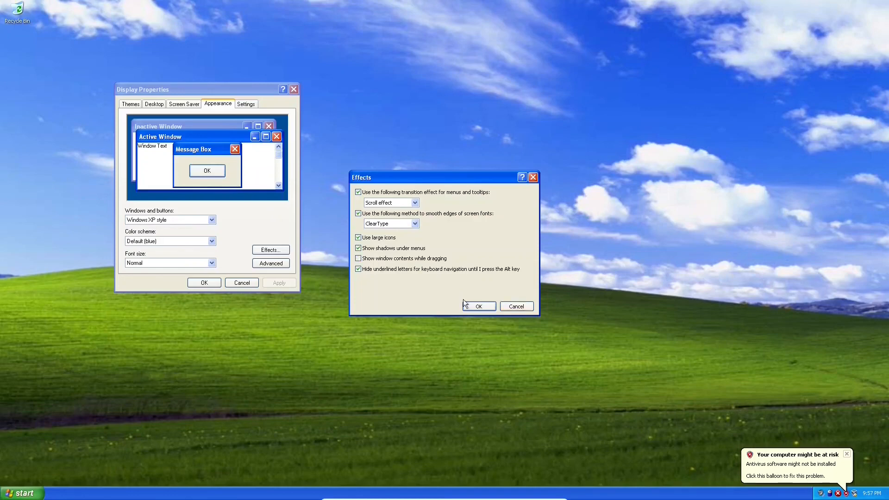
left_click(479, 307)
left_click(278, 282)
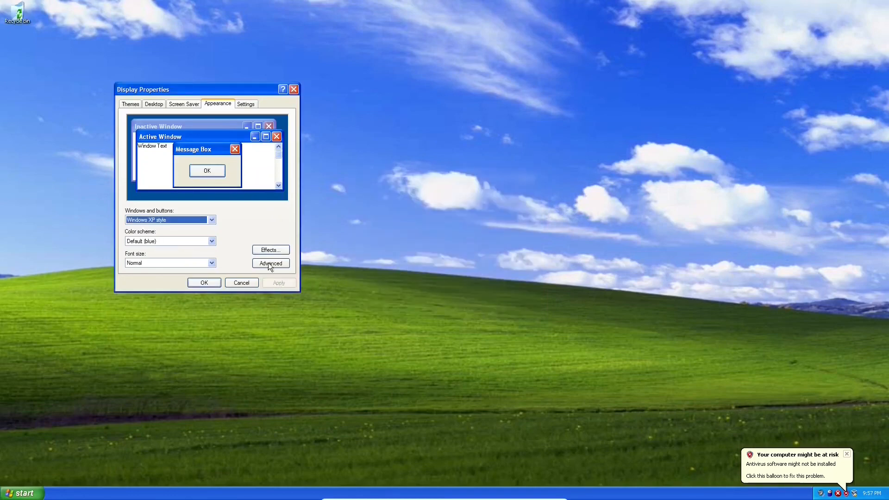
left_click(244, 103)
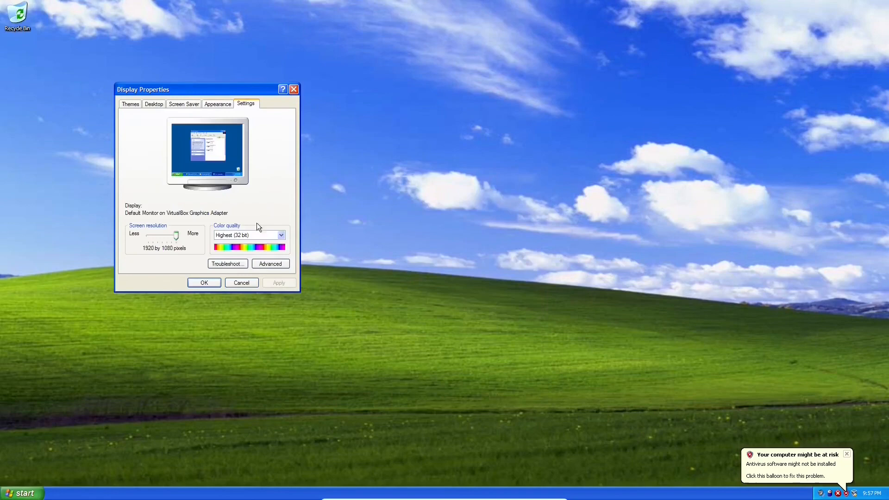
Set the DPI to Large size (120 DPI), apply it reusing existing files, and restart Windows.
left_click(271, 265)
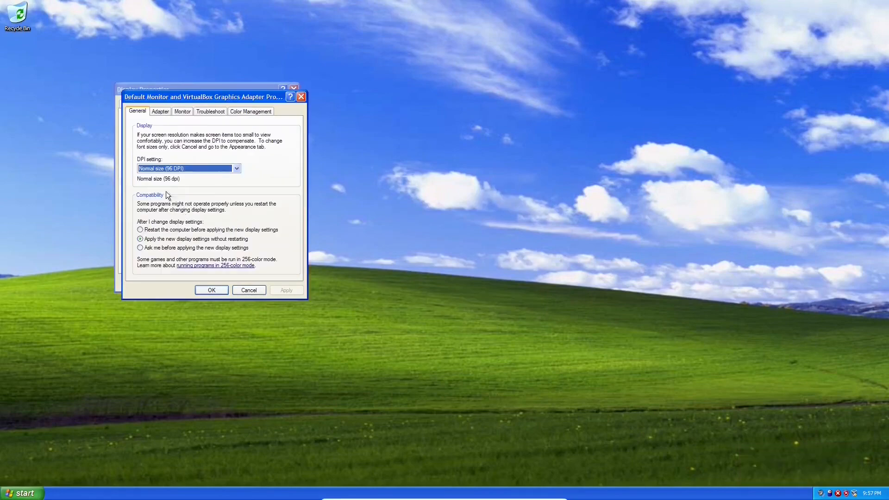
left_click(196, 170)
left_click(190, 182)
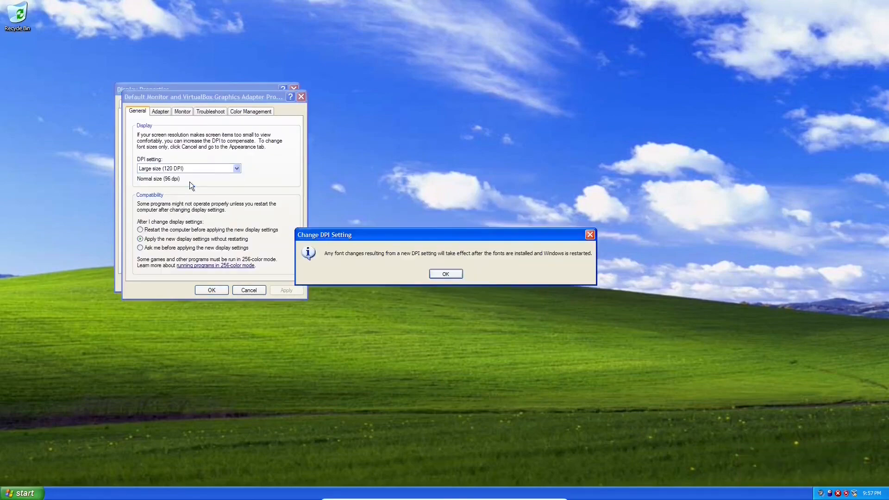
left_click(445, 274)
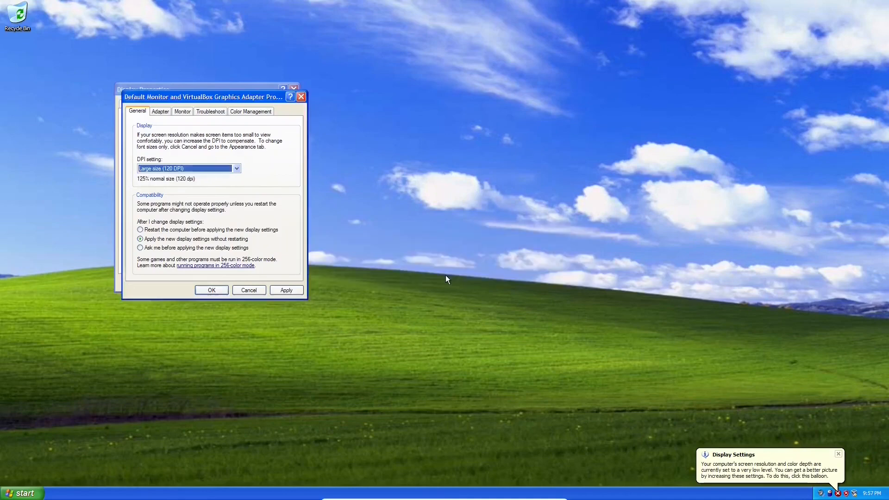
left_click(289, 288)
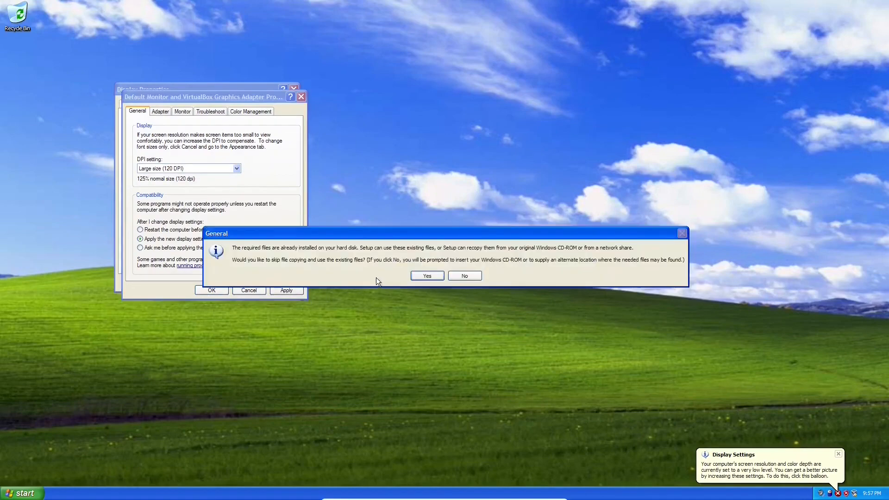
left_click(422, 276)
left_click(274, 284)
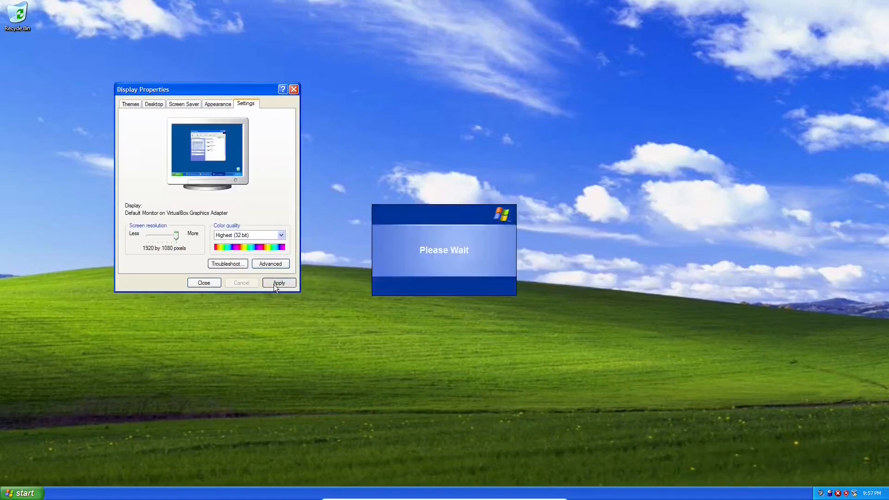
left_click(414, 279)
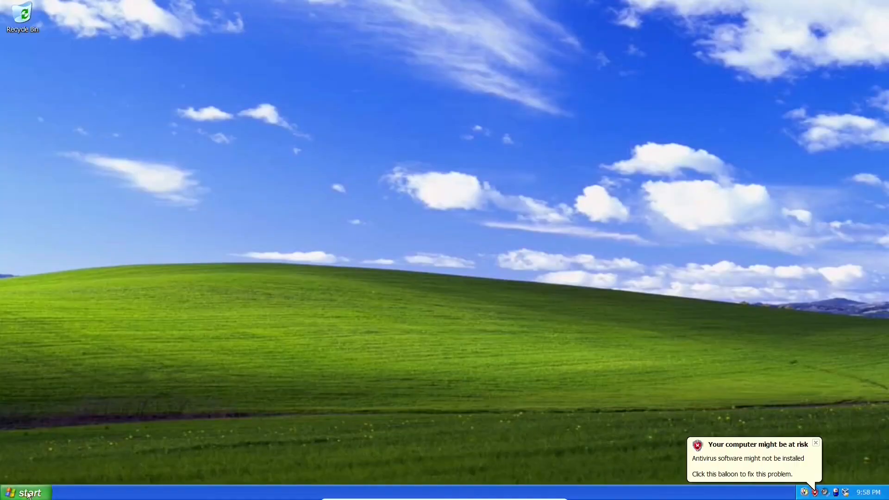
Open System Properties from My Computer in the Start menu and move the window into view.
right_click(195, 304)
left_click(206, 322)
left_click(25, 492)
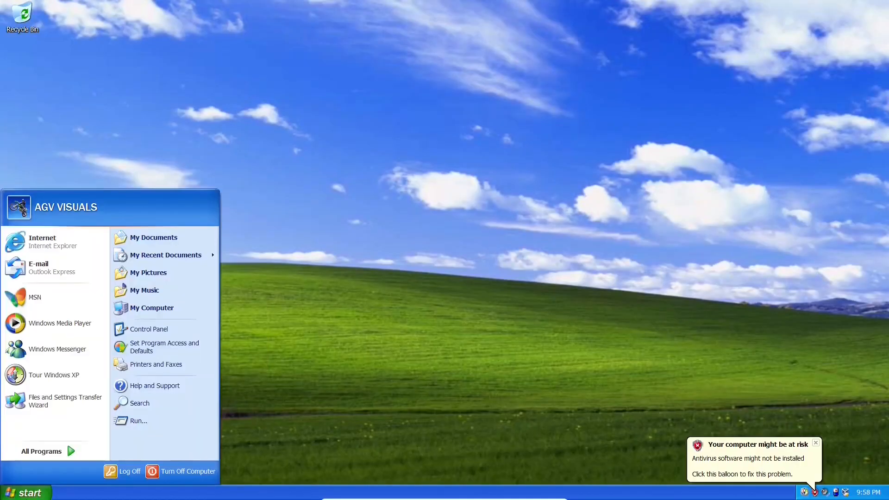
right_click(159, 309)
left_click(199, 401)
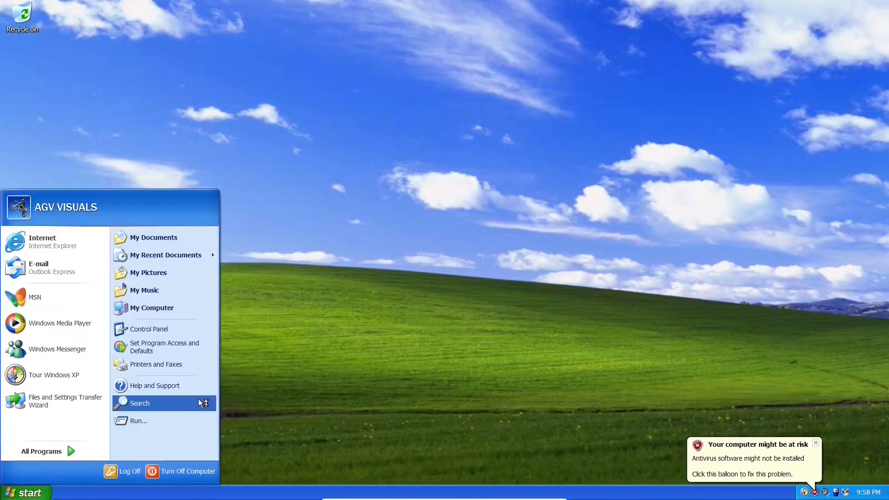
left_click_drag(190, 128, 335, 106)
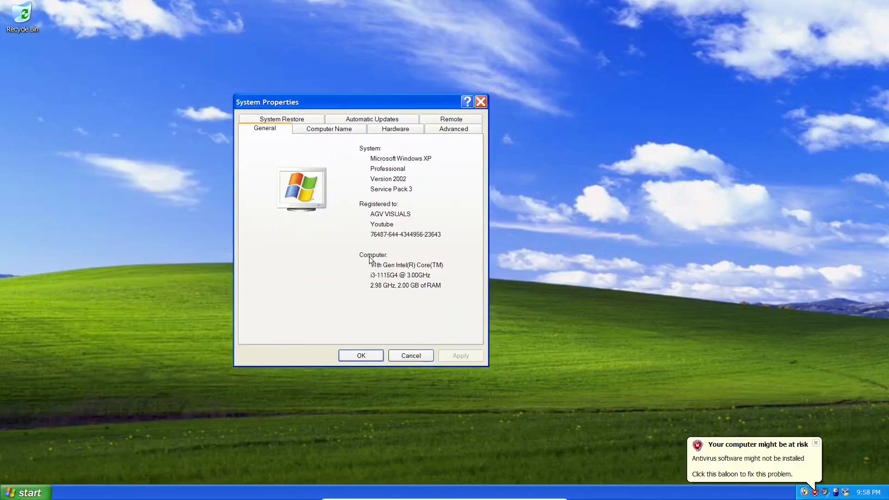